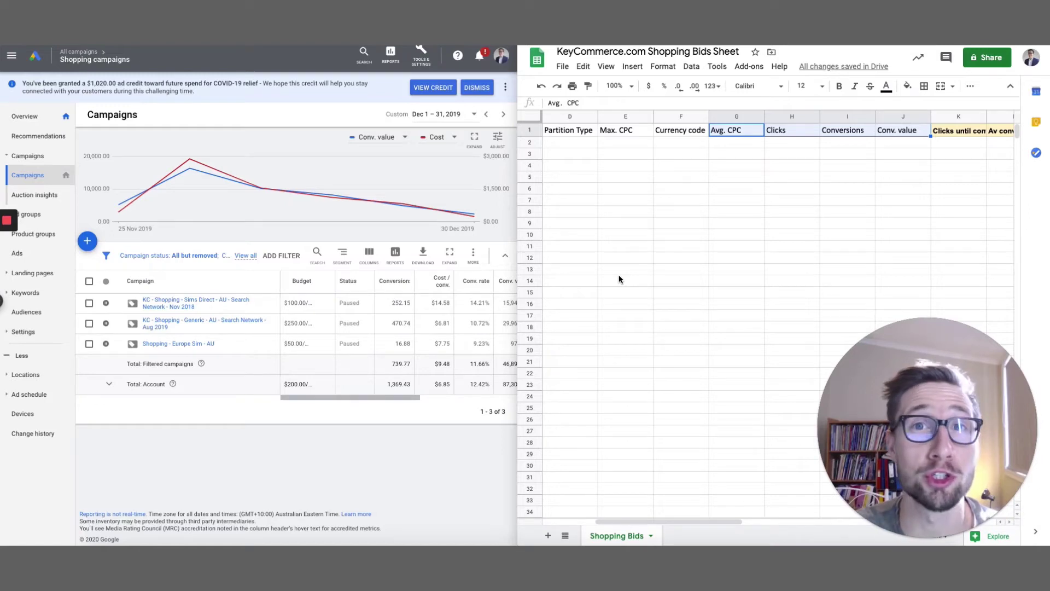
# Review the bids sheet's column headers from Campaign to Product and the row 2 formulas in the calculated columns.
pyautogui.click(616, 272)
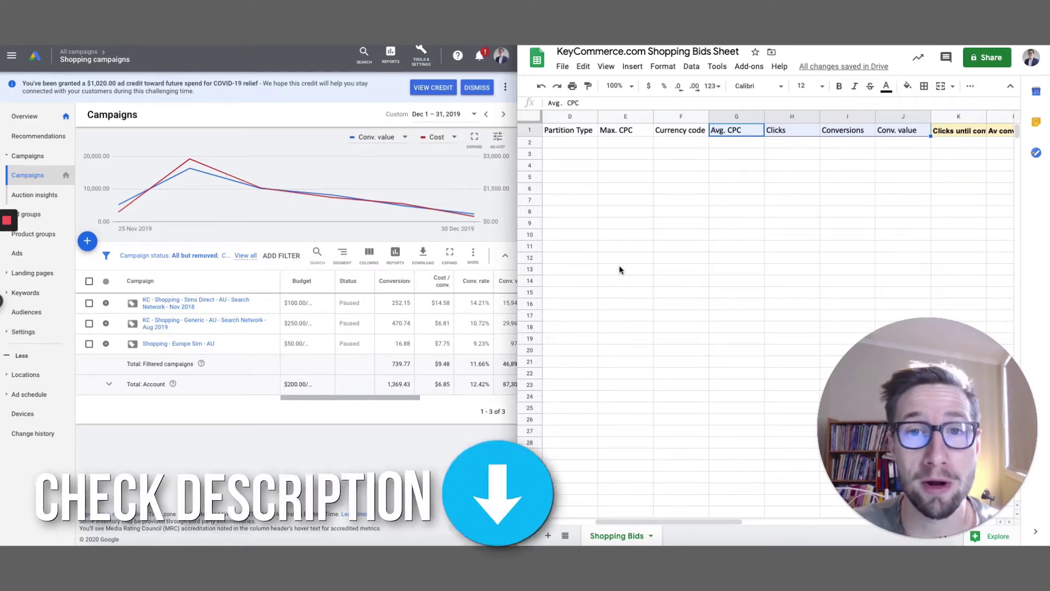
pyautogui.click(650, 249)
pyautogui.hscroll(1, 601, 190)
pyautogui.hscroll(-4, 600, 190)
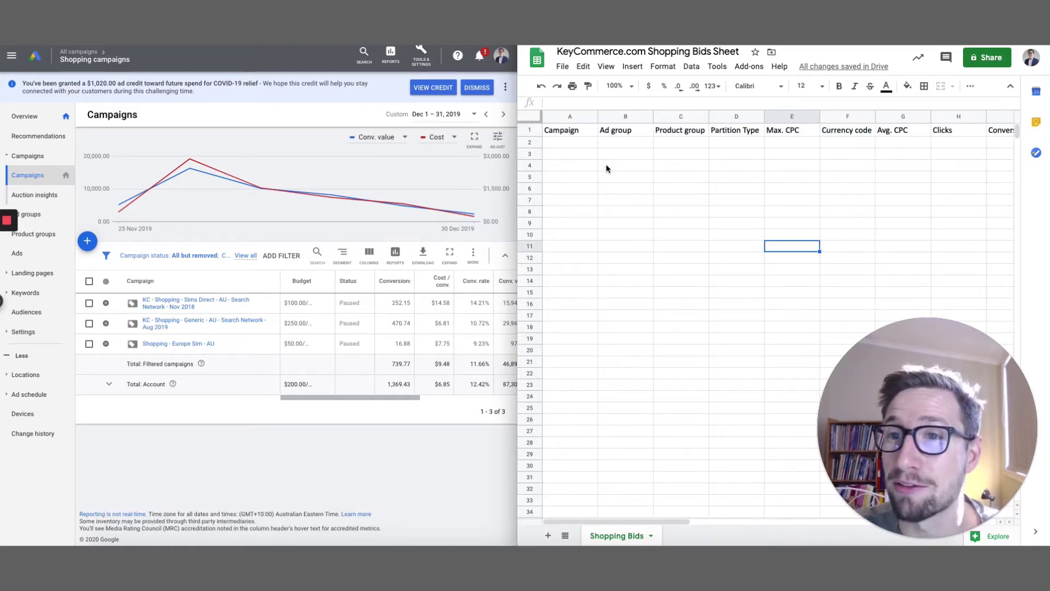
pyautogui.hscroll(4, 625, 165)
pyautogui.hscroll(5, 625, 165)
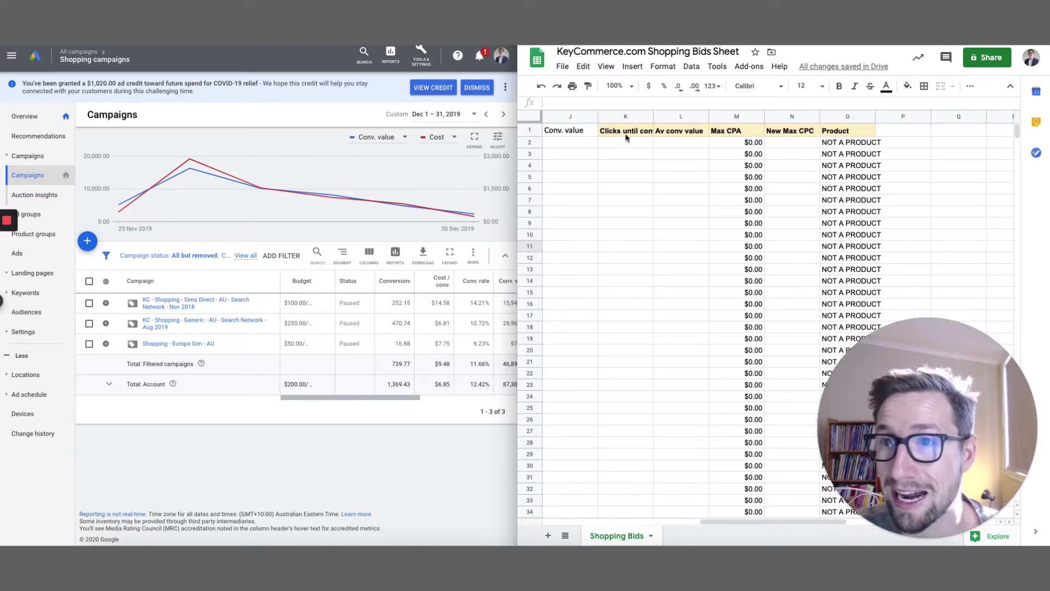
pyautogui.click(623, 142)
pyautogui.click(727, 143)
pyautogui.click(778, 143)
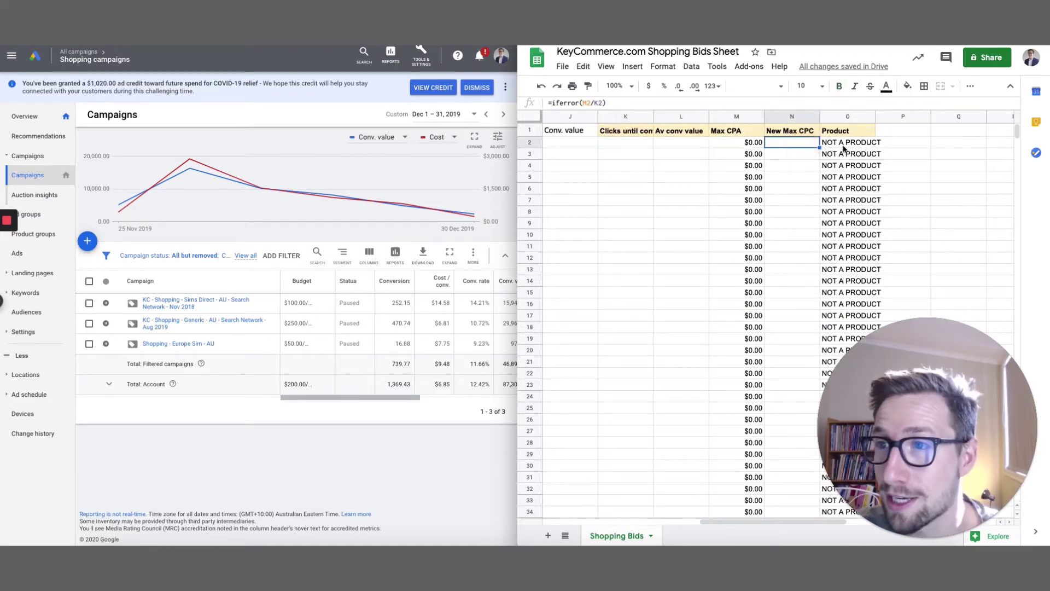
pyautogui.press('Right')
pyautogui.hscroll(-4, 769, 141)
pyautogui.hscroll(-3, 769, 141)
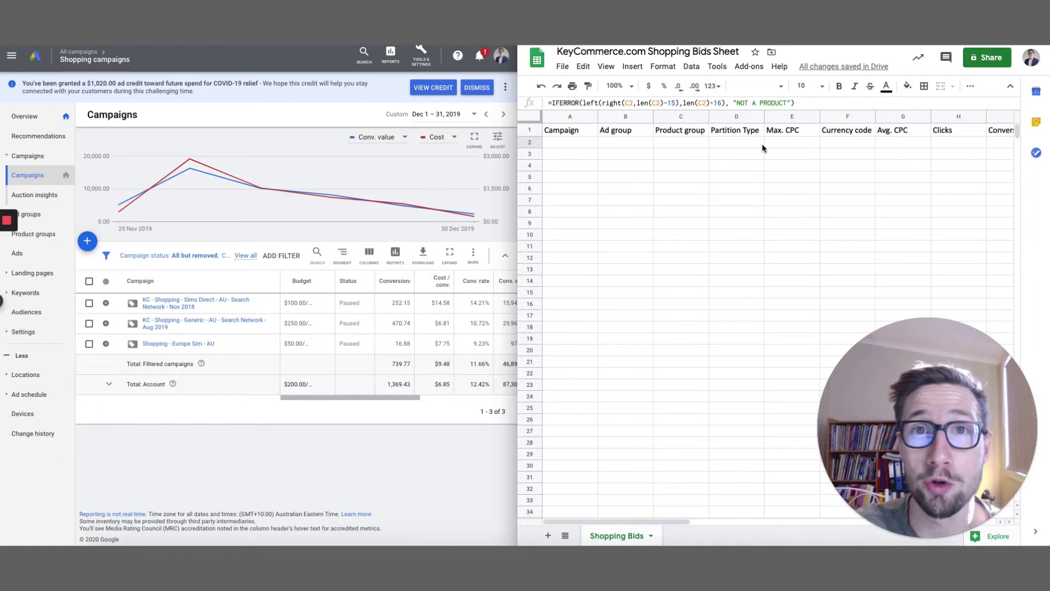
# Open the product groups of the Generic ad group in the KC - Shopping - Generic - AU campaign.
pyautogui.click(336, 449)
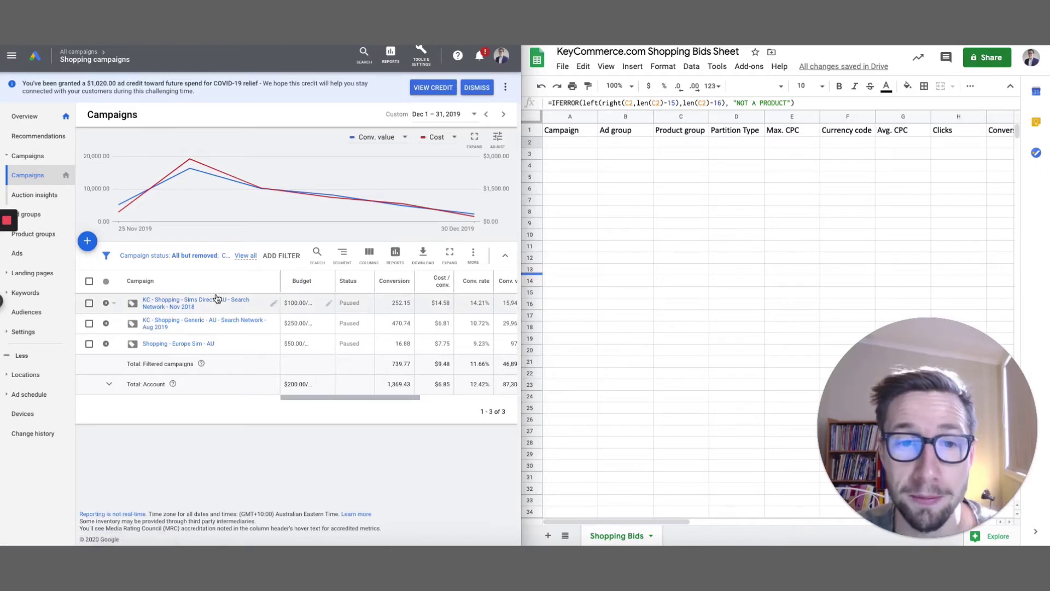
pyautogui.click(196, 324)
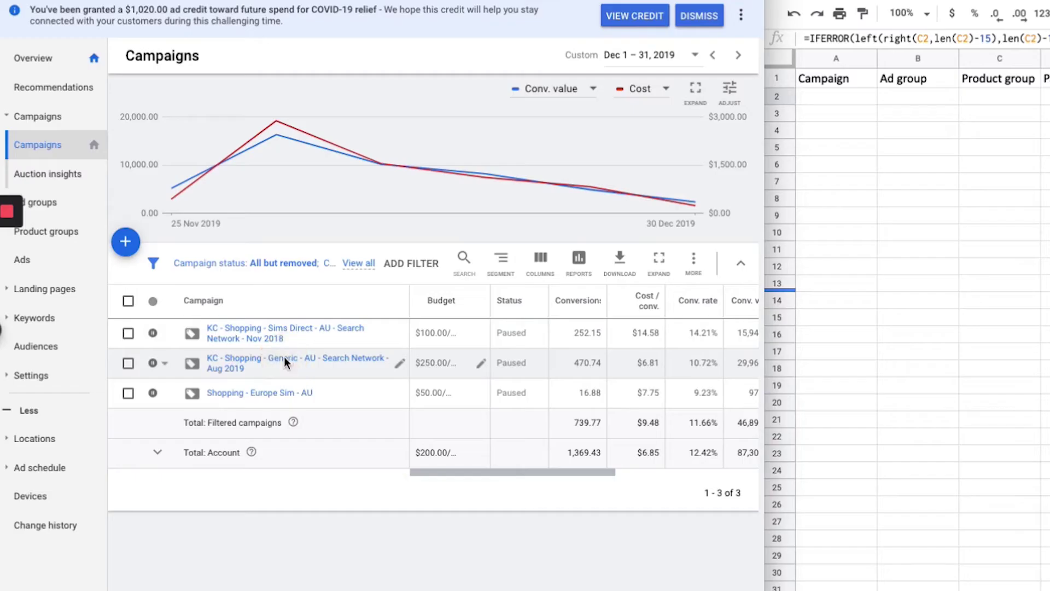
pyautogui.click(193, 365)
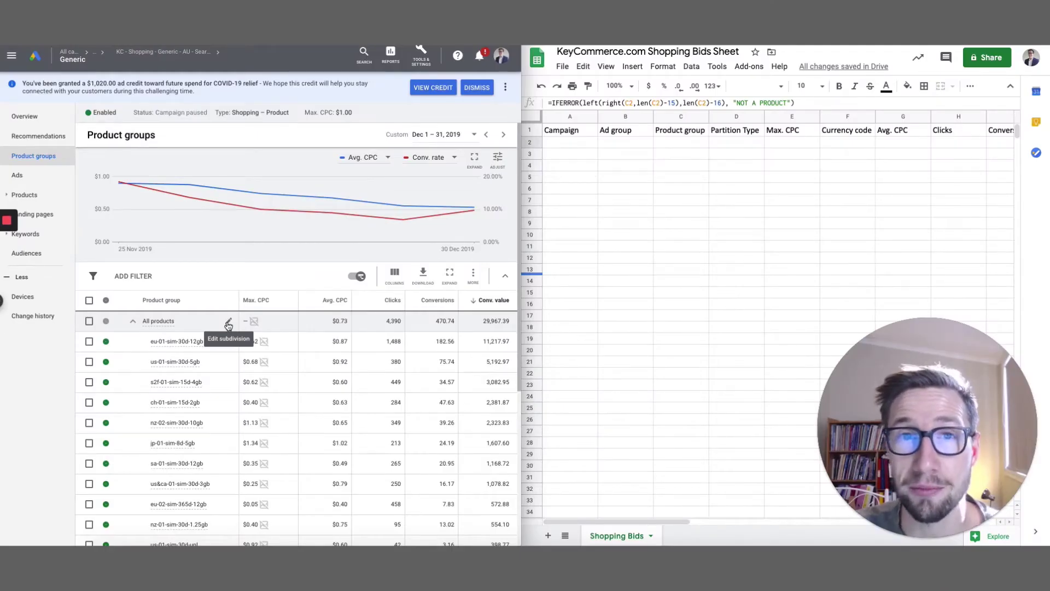
# Subdivide All products by Item ID with every product selected, and save the subdivision with its existing bids.
pyautogui.click(228, 323)
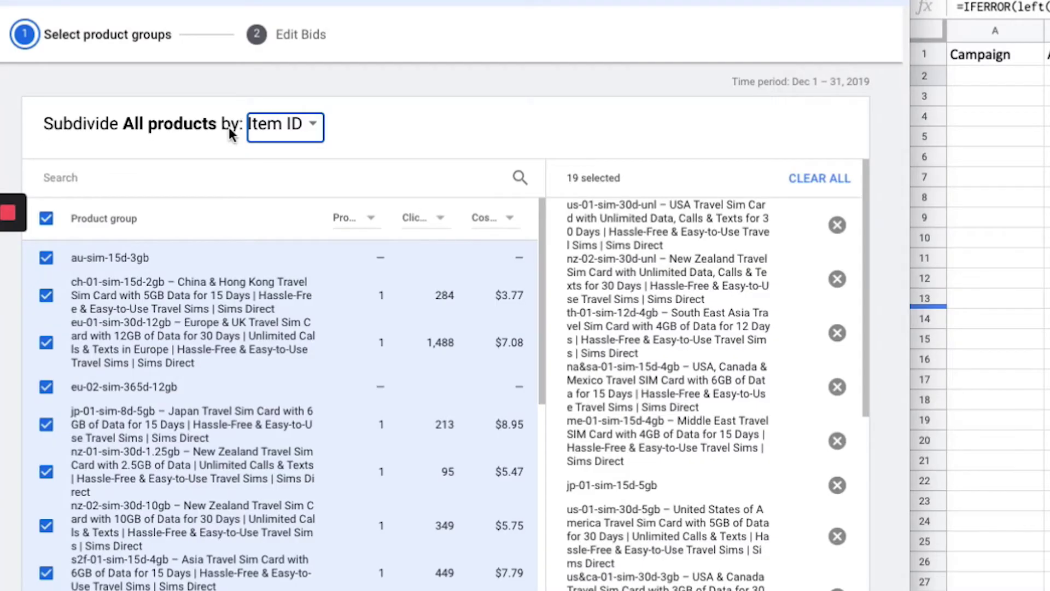
pyautogui.click(300, 131)
pyautogui.click(313, 189)
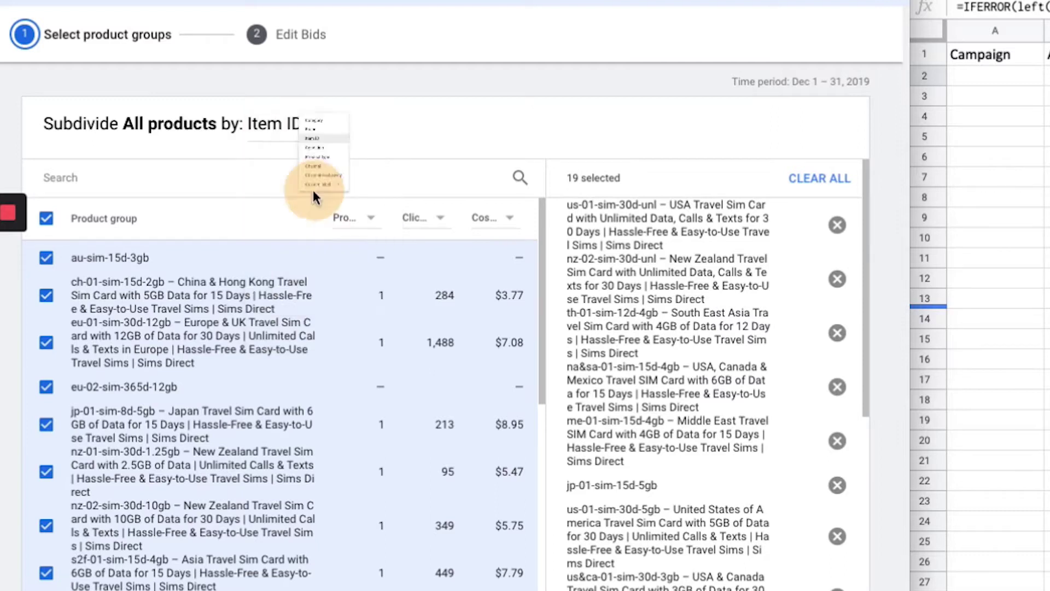
pyautogui.click(46, 218)
pyautogui.click(46, 218)
pyautogui.scroll(-5, 314, 354)
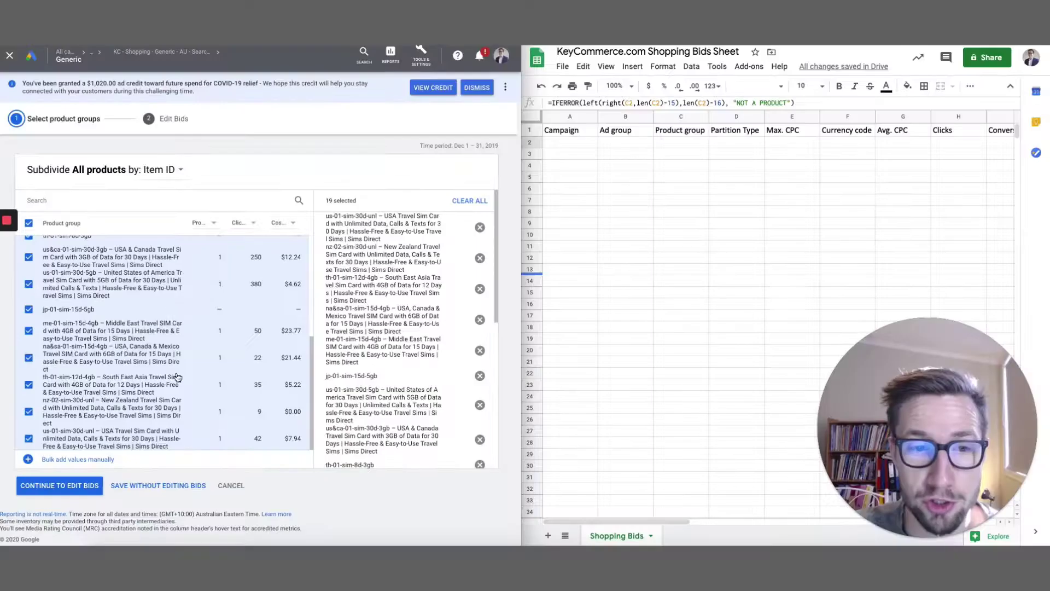
pyautogui.click(73, 495)
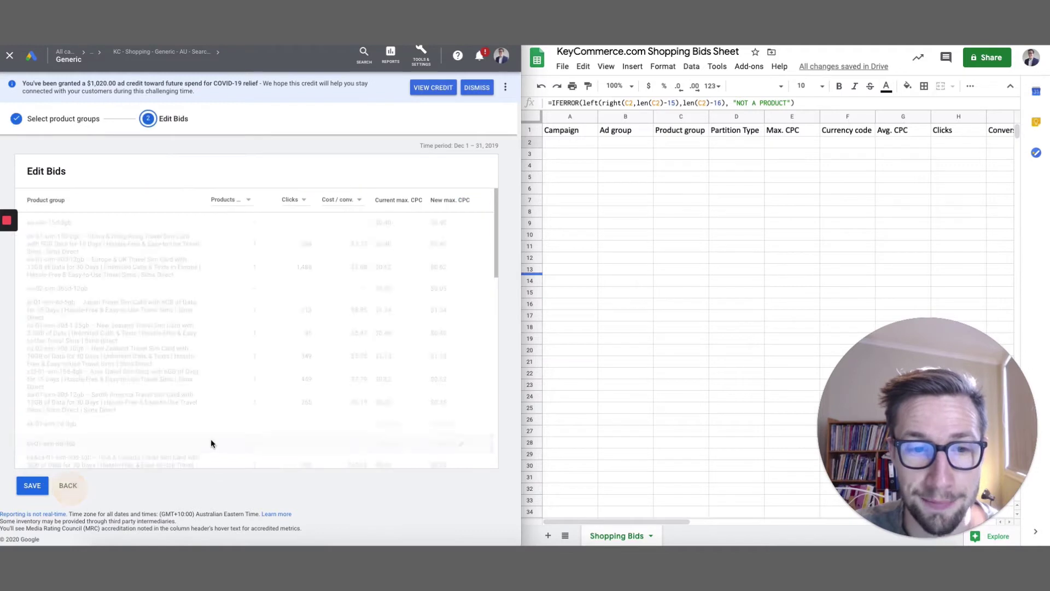
pyautogui.click(36, 488)
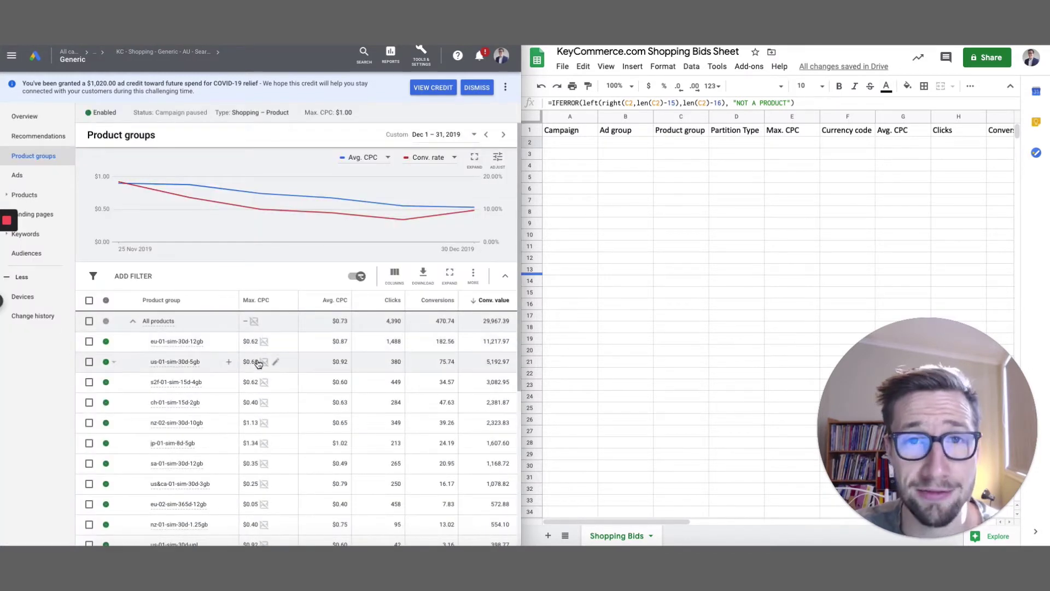
# Open the column settings for the product groups table and re-add the Clicks performance column.
pyautogui.scroll(-5, 242, 390)
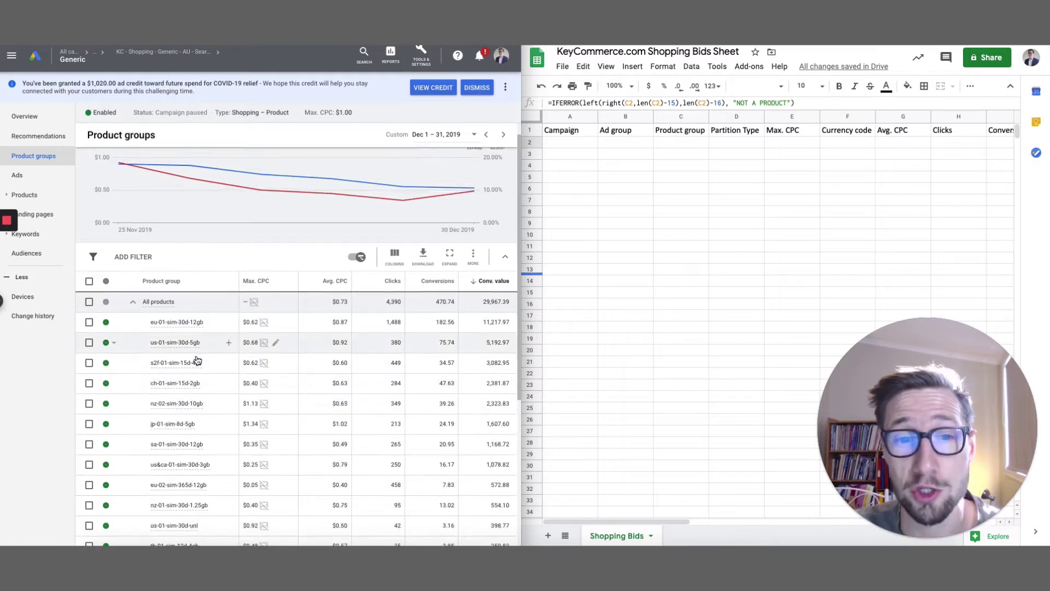
pyautogui.moveTo(192, 363)
pyautogui.scroll(5, 213, 375)
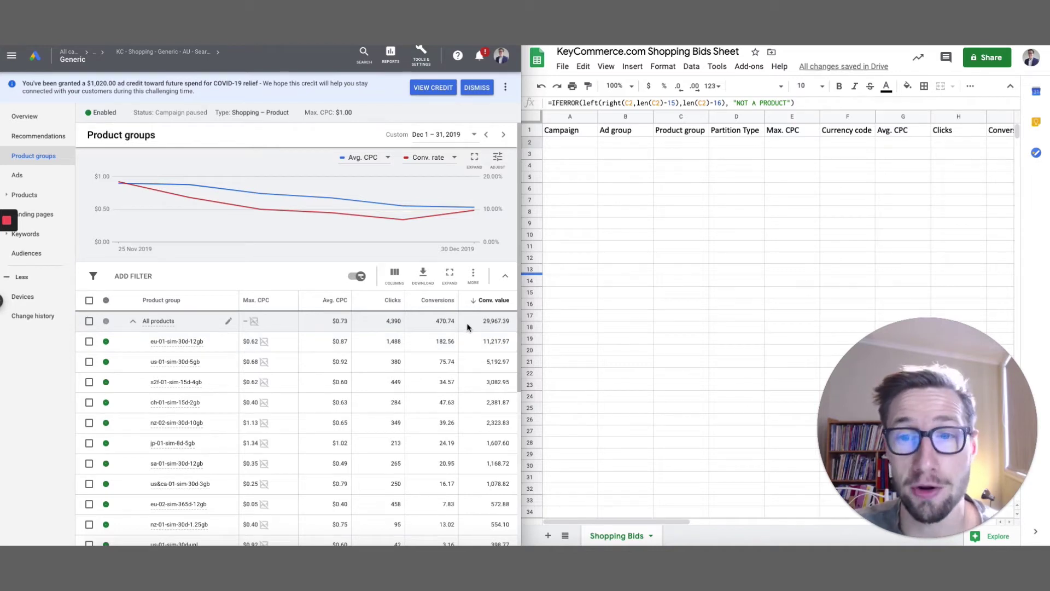
pyautogui.click(395, 275)
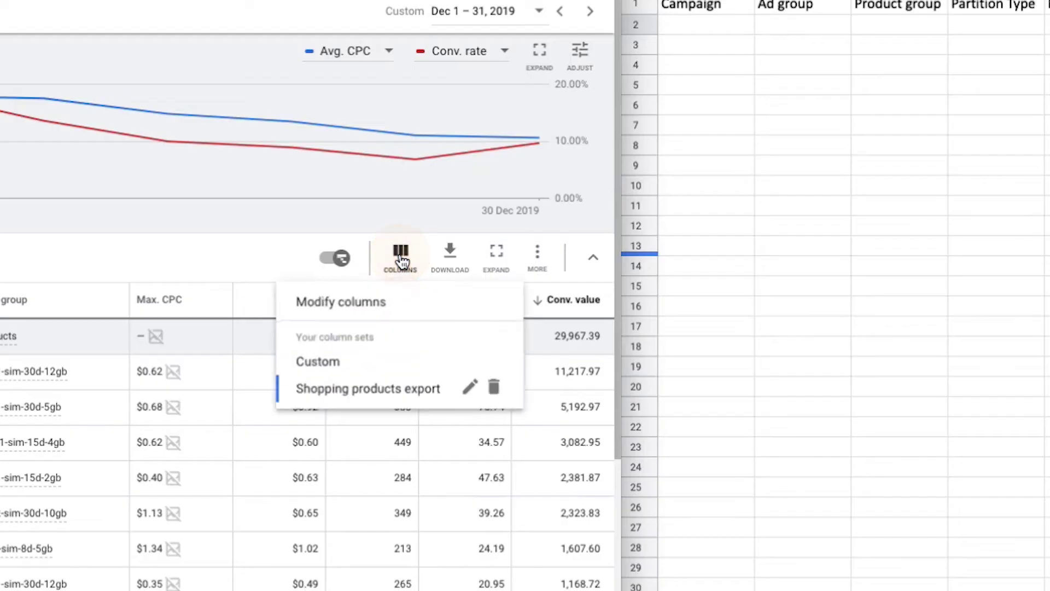
pyautogui.click(378, 302)
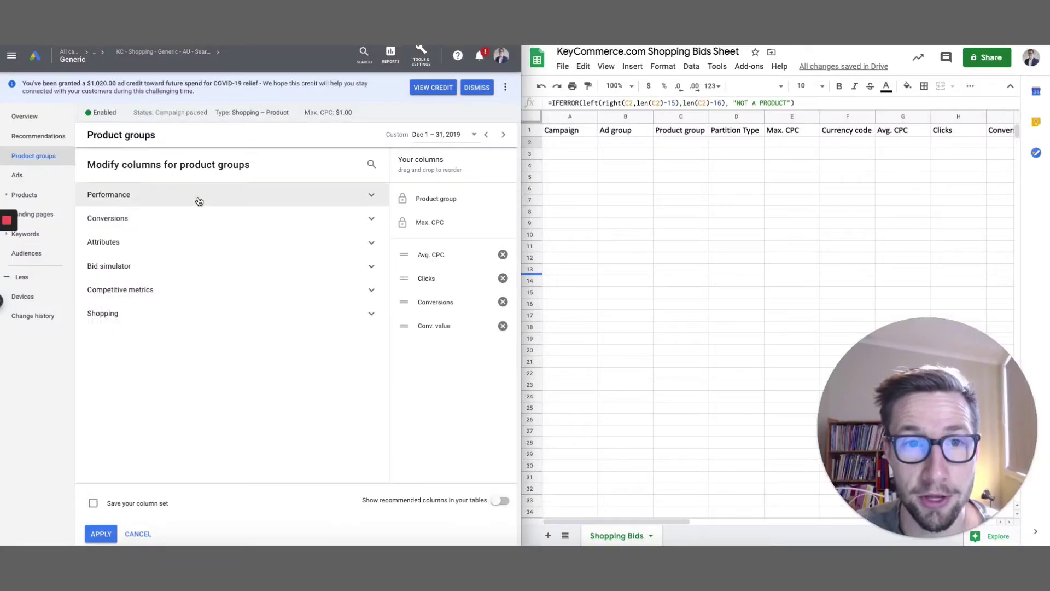
pyautogui.click(17, 125)
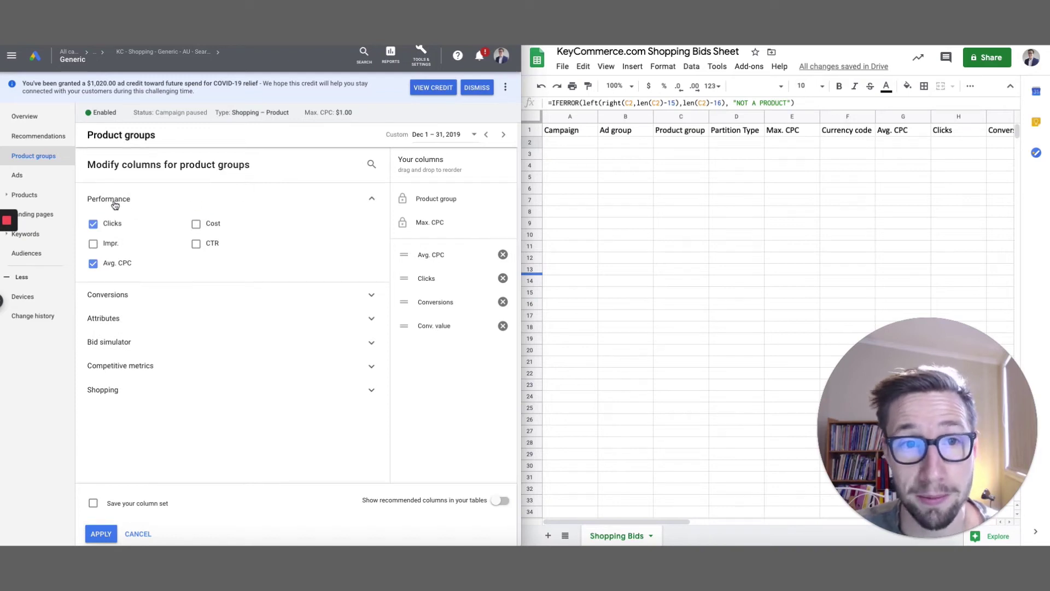
pyautogui.moveTo(114, 226)
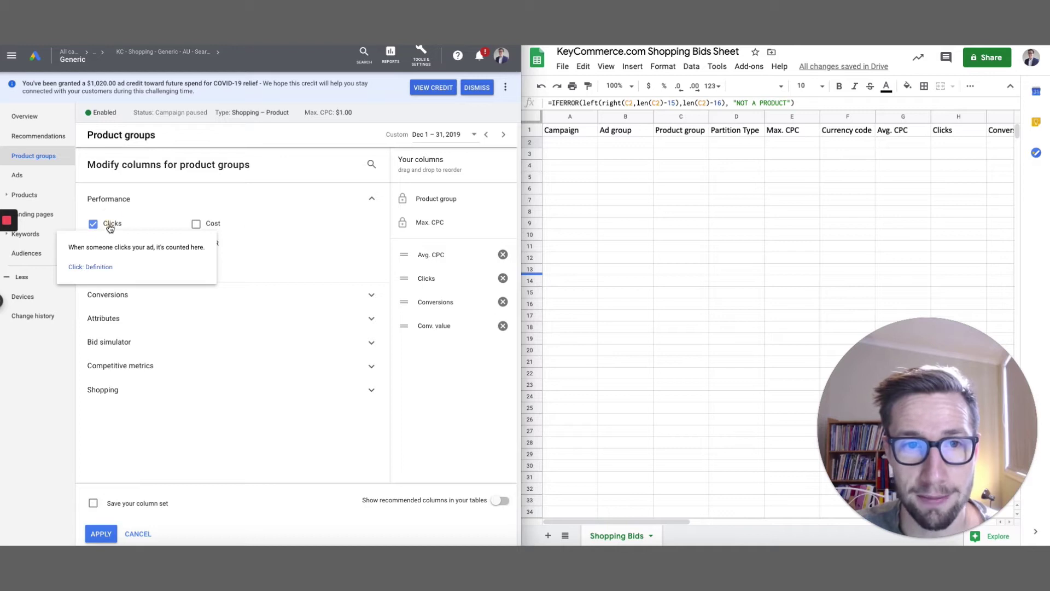
pyautogui.doubleClick(110, 225)
pyautogui.click(175, 343)
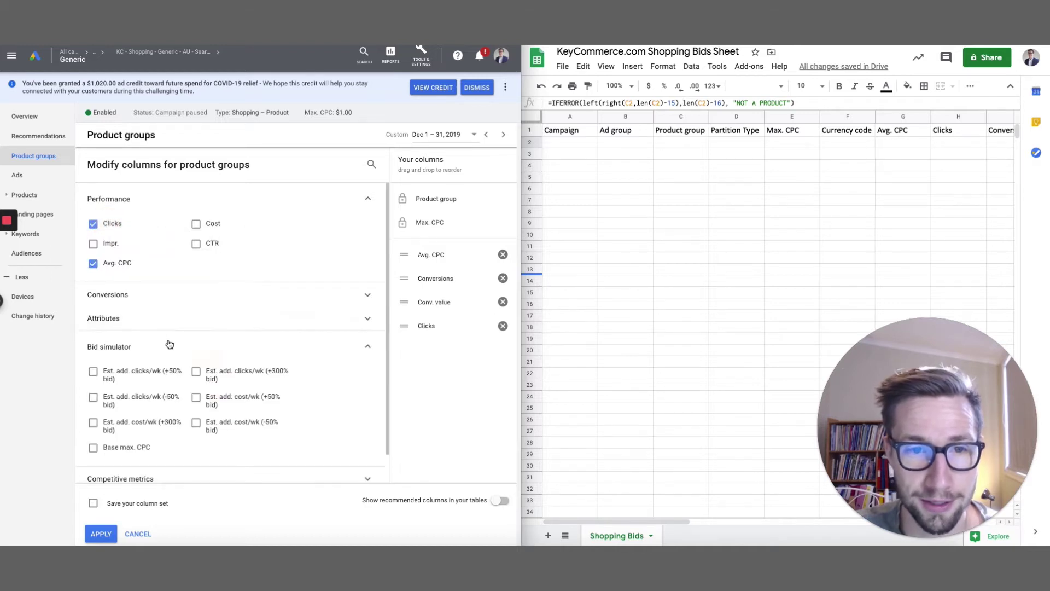
pyautogui.click(159, 319)
pyautogui.click(159, 319)
pyautogui.click(141, 345)
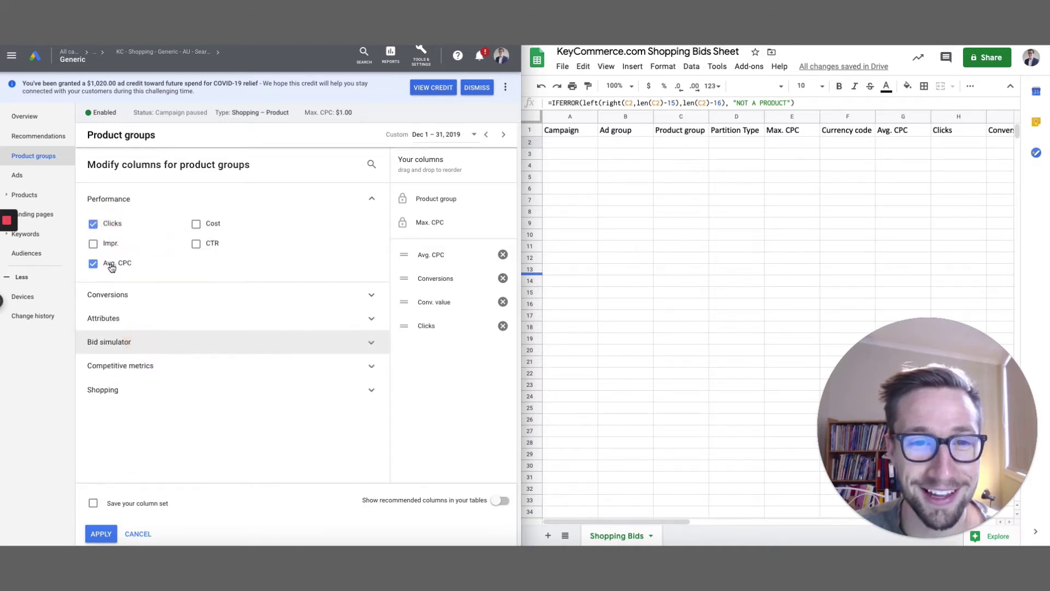
# Re-add the Avg. CPC column and order the columns as Avg. CPC, Clicks, Conversions, Conv. value.
pyautogui.moveTo(113, 267)
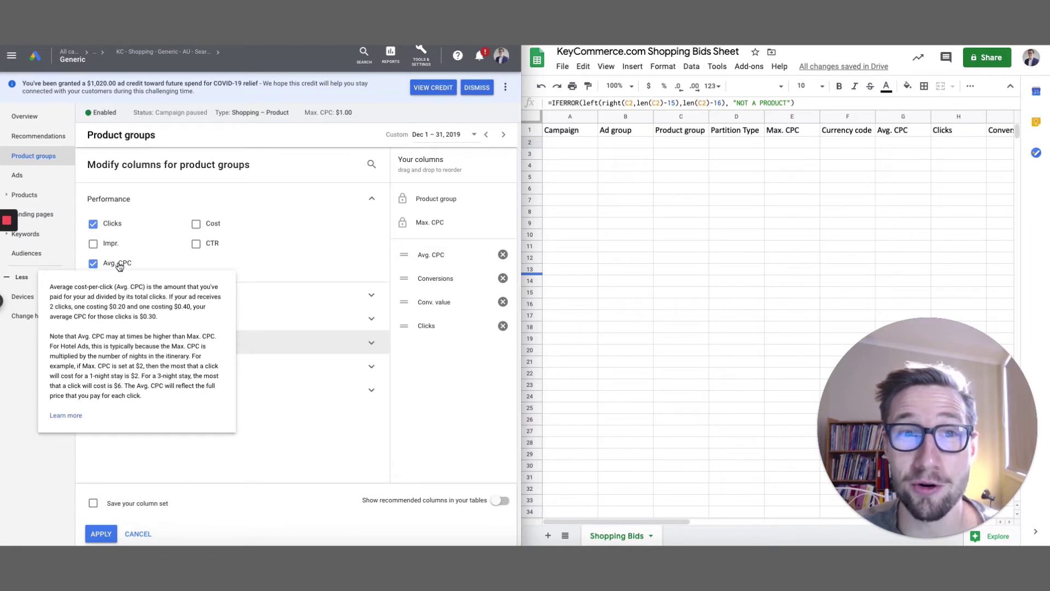
pyautogui.doubleClick(94, 264)
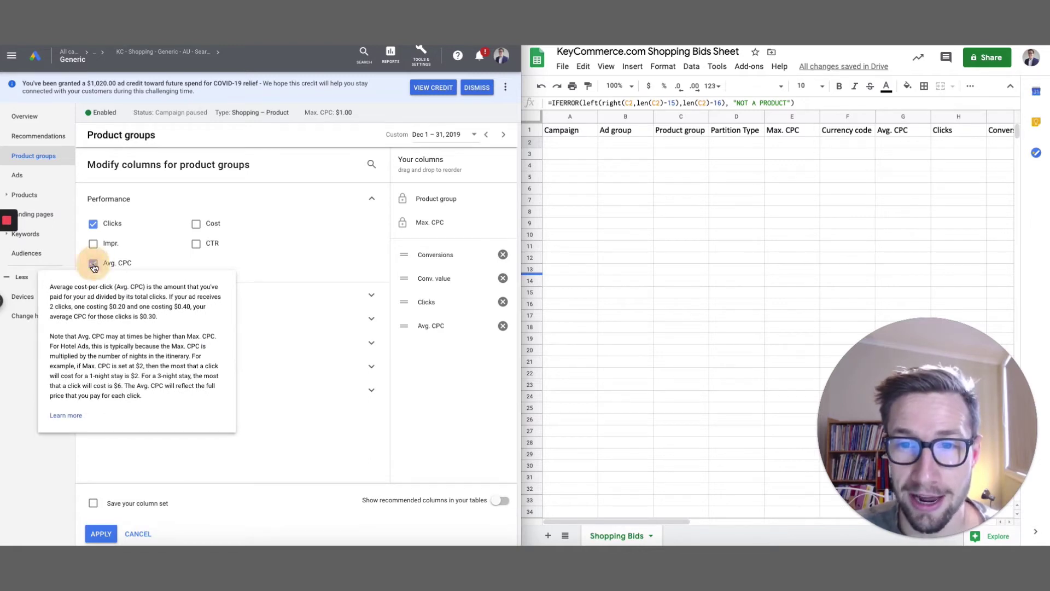
pyautogui.moveTo(429, 323); pyautogui.dragTo(431, 250)
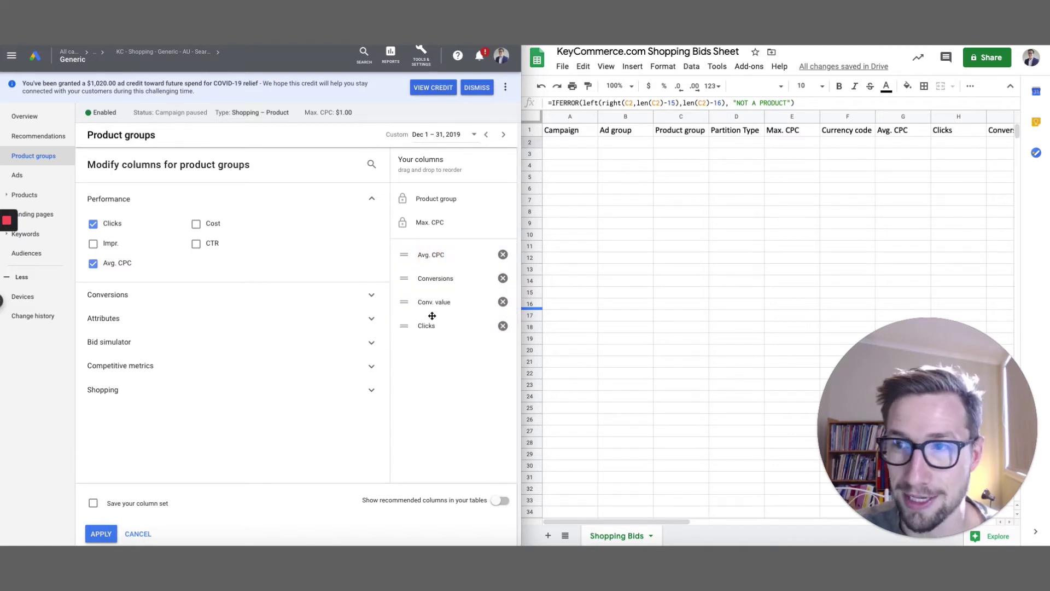
pyautogui.moveTo(430, 326); pyautogui.dragTo(430, 277)
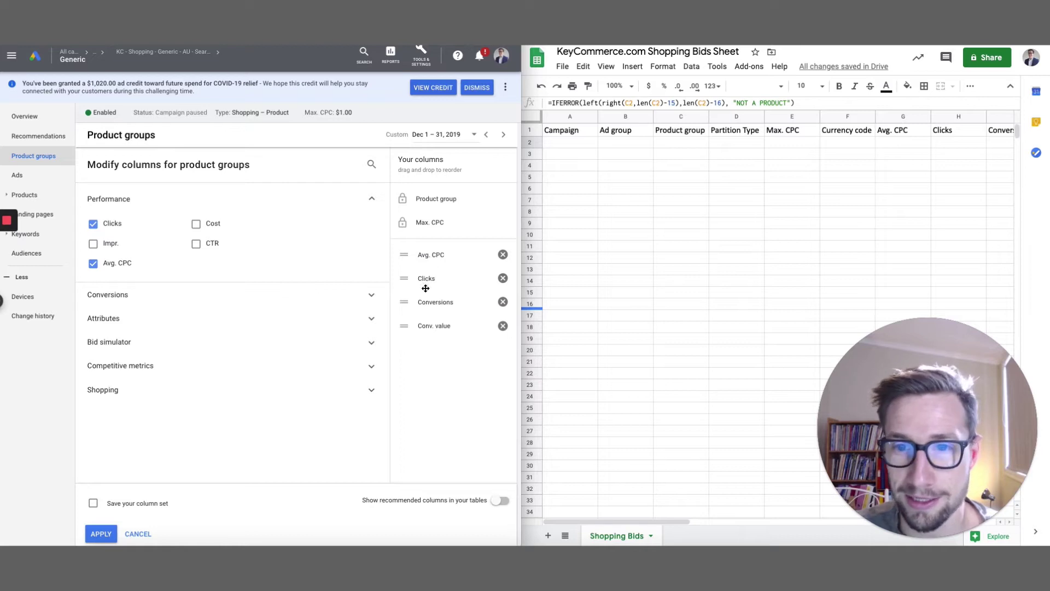
# Compare the Conversions options and chosen column order with the sheet's Avg. CPC to Conv. value headers, and apply the columns.
pyautogui.click(194, 294)
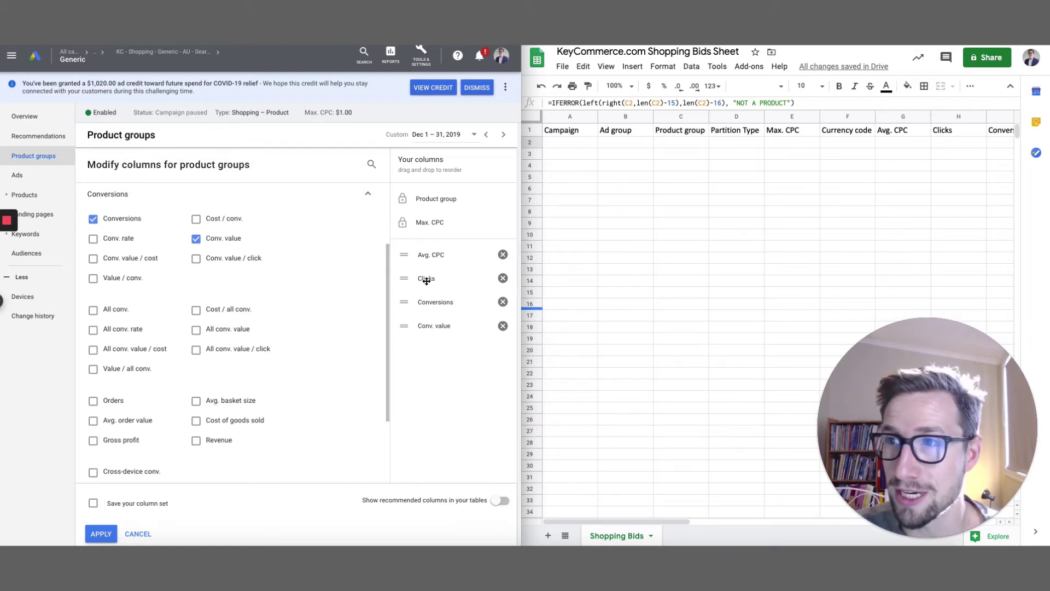
pyautogui.hscroll(2, 903, 137)
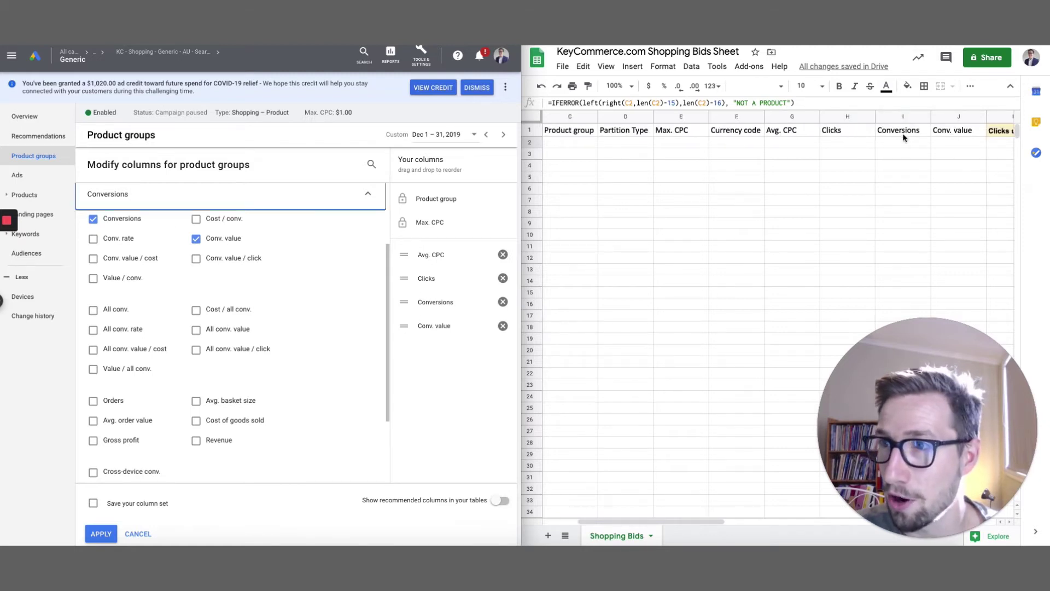
pyautogui.click(825, 135)
pyautogui.click(793, 133)
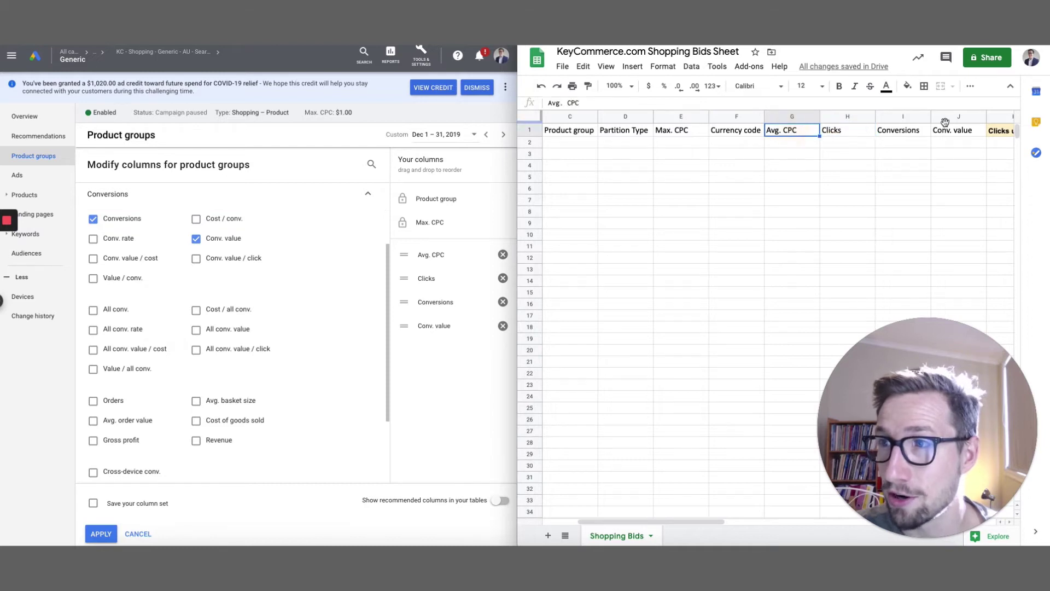
pyautogui.keyDown('shift'); pyautogui.click(953, 131); pyautogui.keyUp('shift')
pyautogui.press('Right')
pyautogui.press('Right')
pyautogui.press('Right')
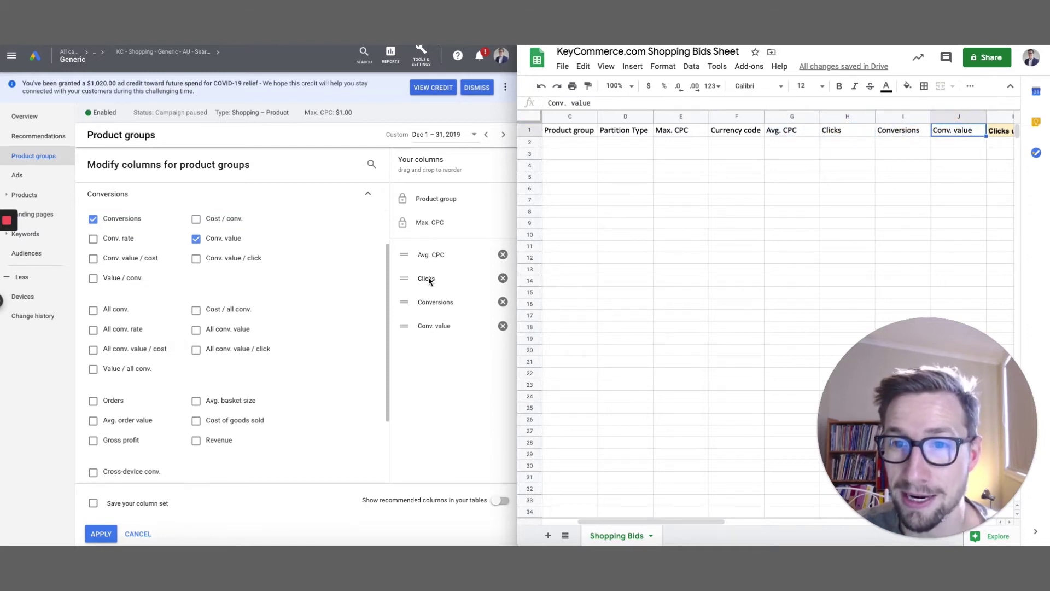
pyautogui.click(101, 533)
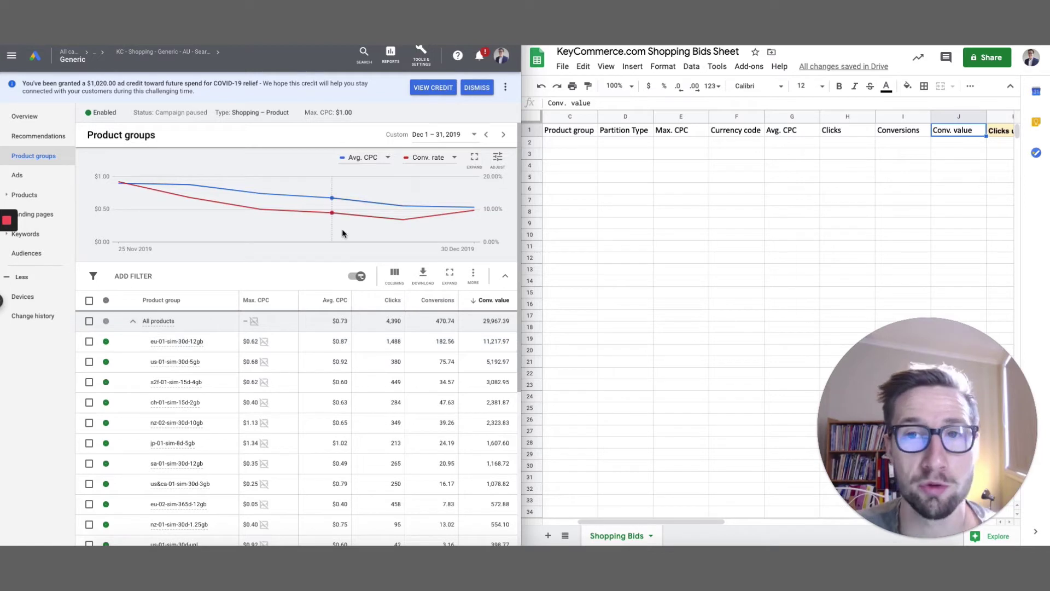
# Inspect the date range options for the product groups report and leave them without applying a change.
pyautogui.moveTo(342, 224)
pyautogui.click(440, 135)
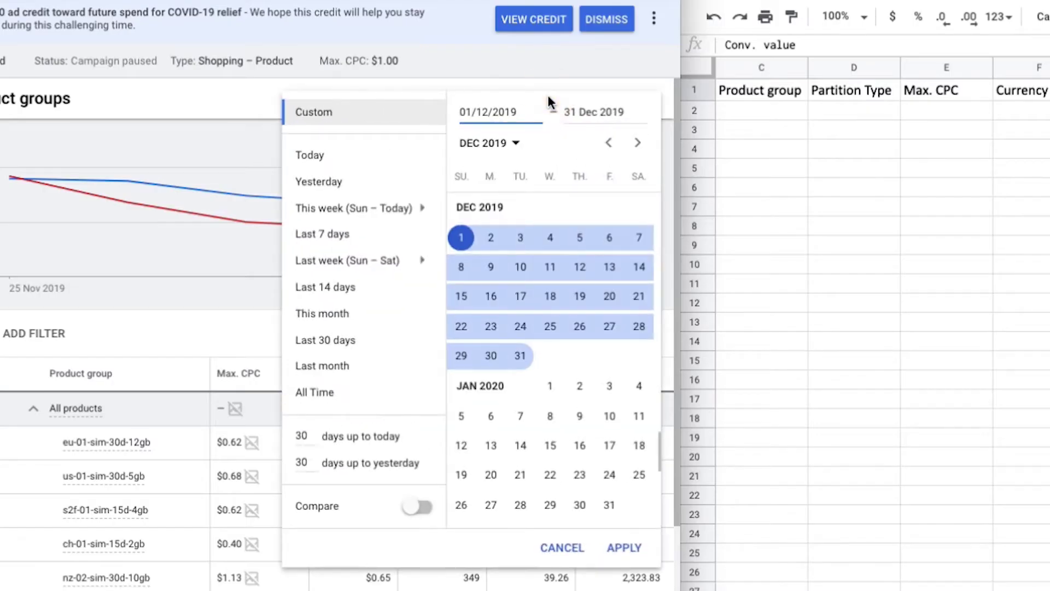
pyautogui.click(563, 553)
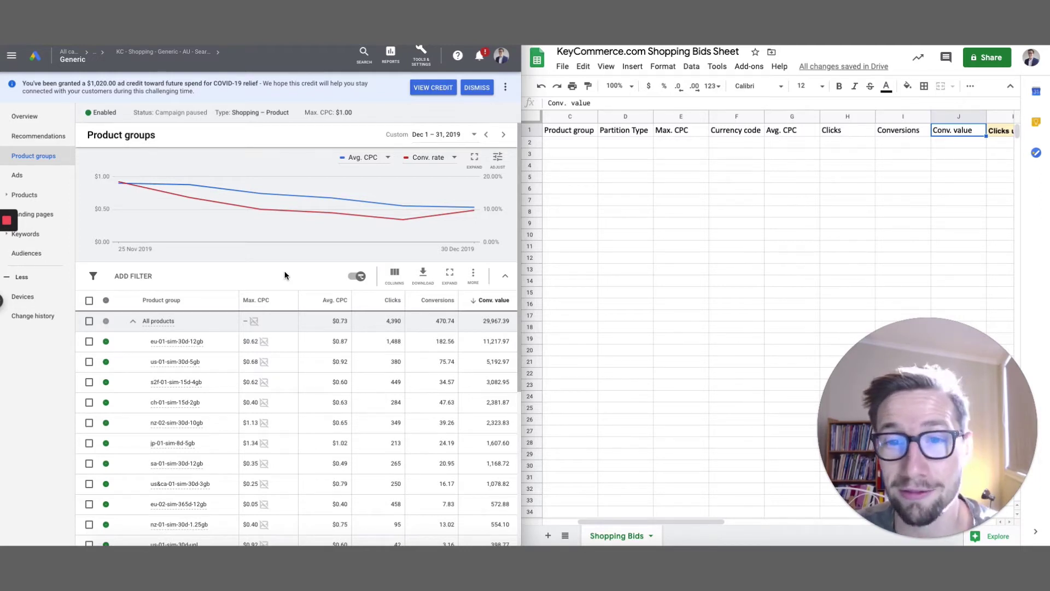
# Examine the Clicks and Conversions totals in the All products row.
pyautogui.moveTo(387, 321); pyautogui.dragTo(411, 323)
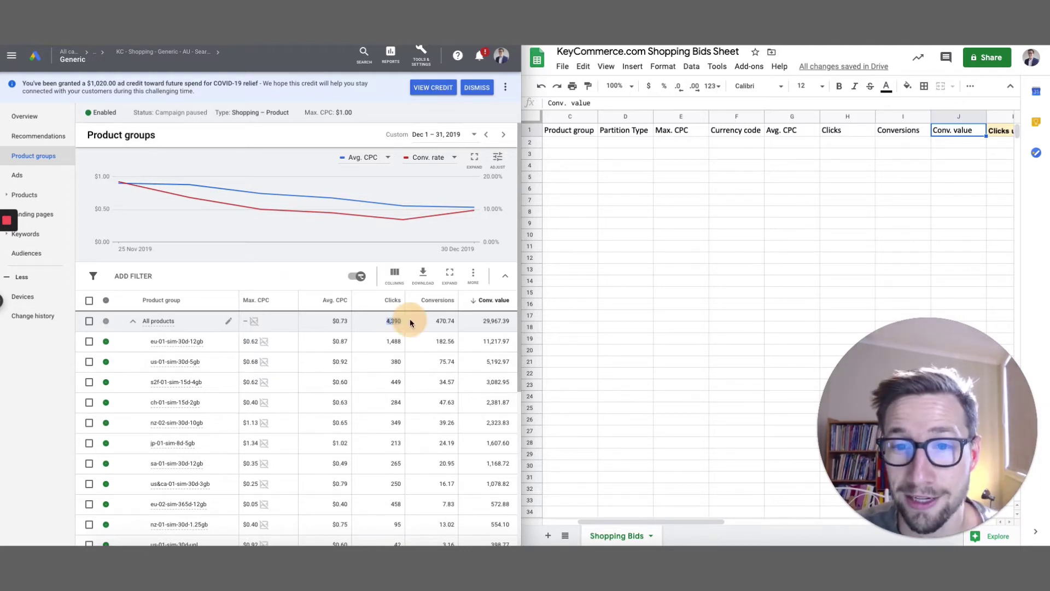
pyautogui.doubleClick(406, 323)
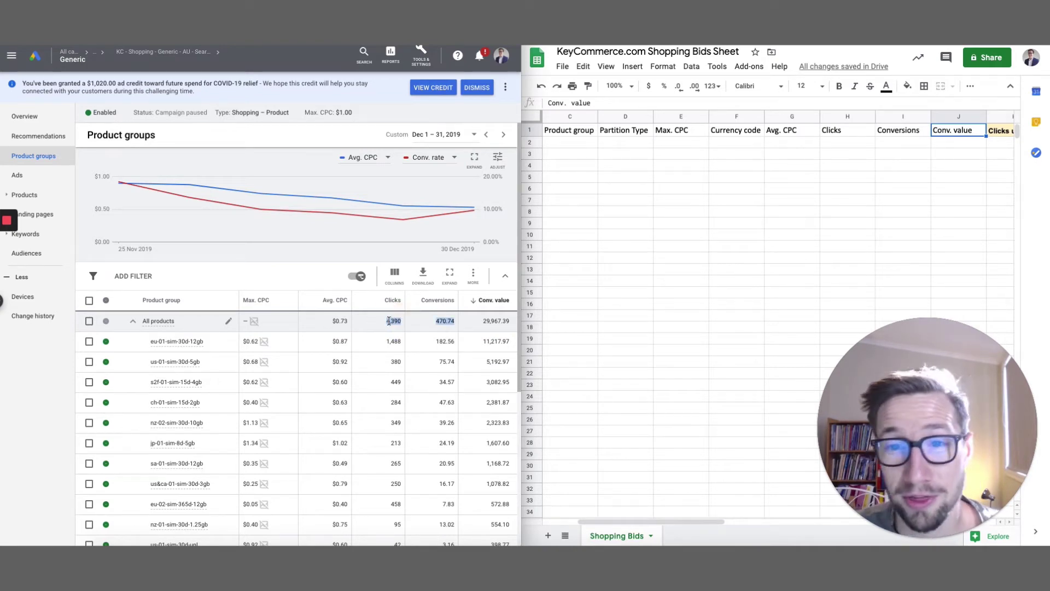
pyautogui.click(396, 321)
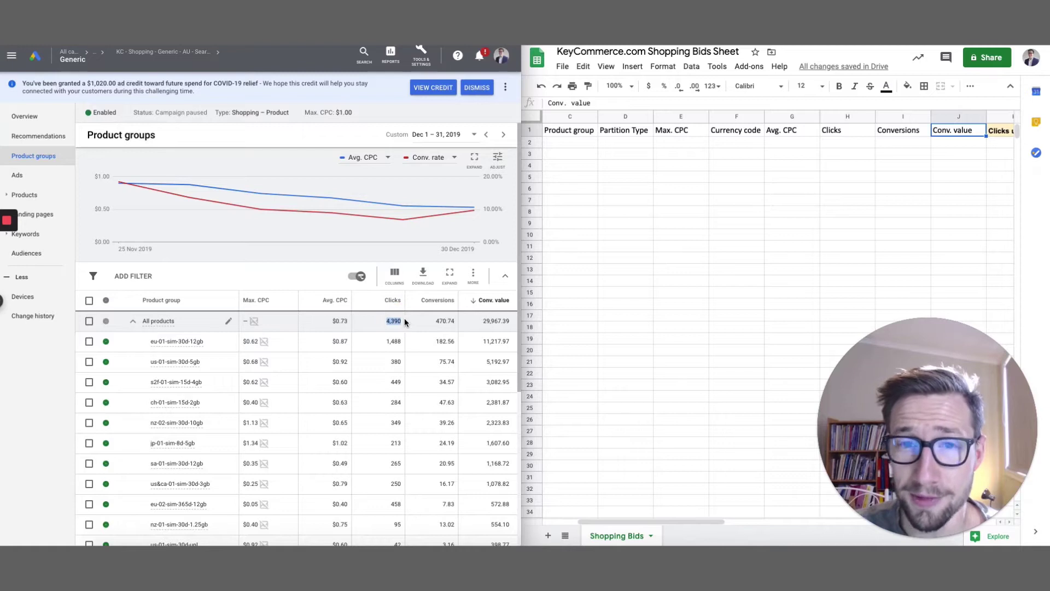
# Download the product groups report as a .csv file and open the downloaded file.
pyautogui.click(379, 318)
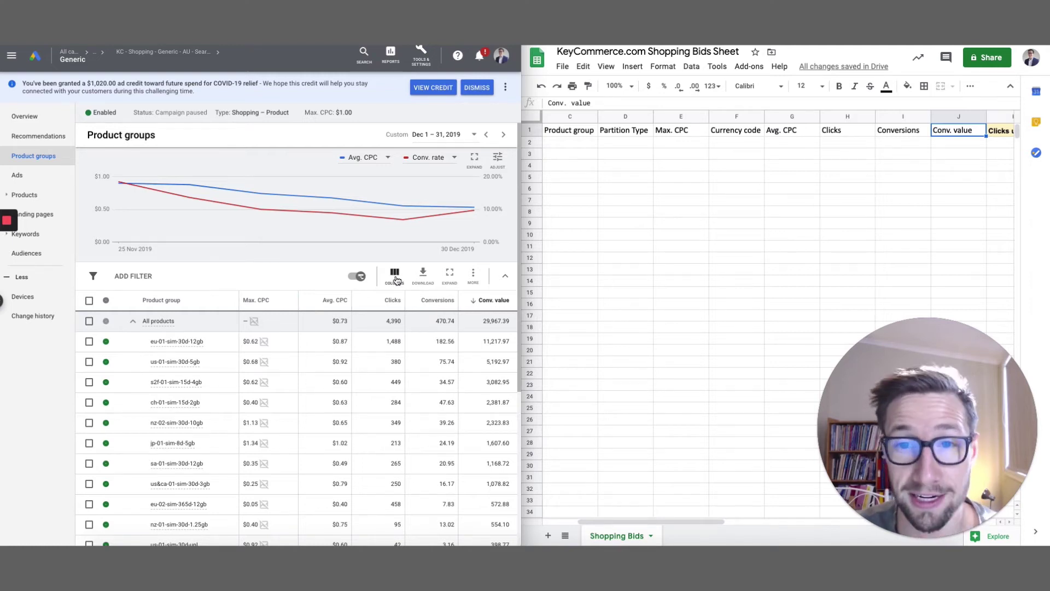
pyautogui.click(422, 274)
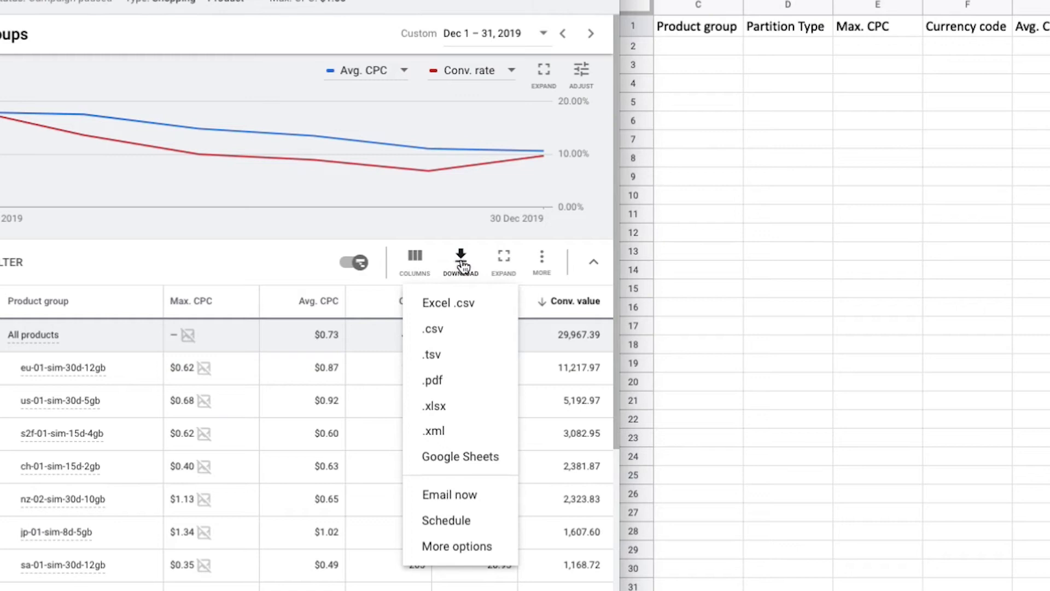
pyautogui.click(450, 329)
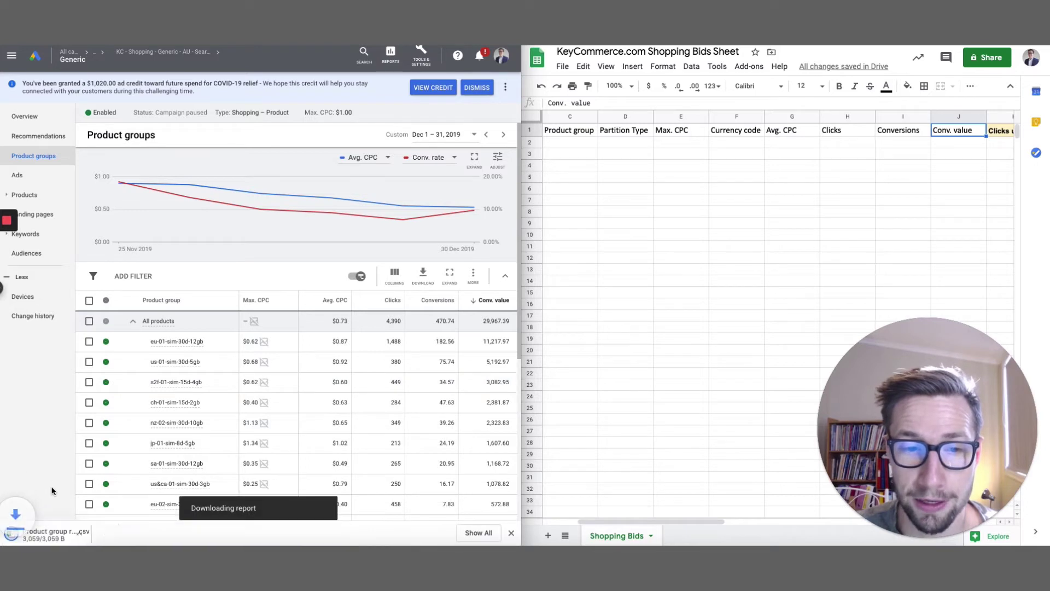
pyautogui.click(47, 535)
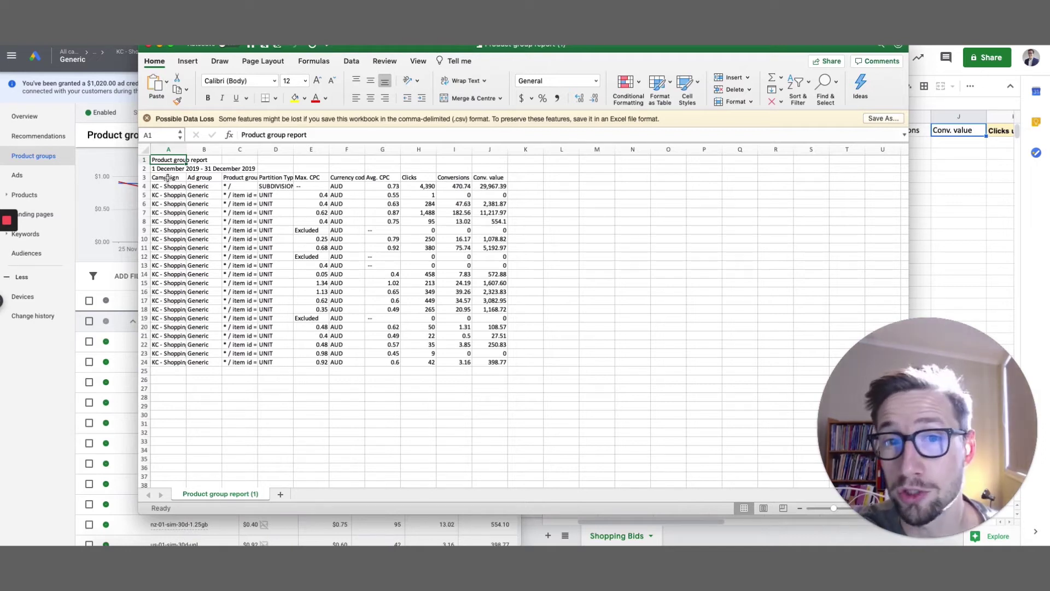
# Copy the report table from the Campaign header row through the last Conv. value row, leaving out the two title rows.
pyautogui.click(168, 178)
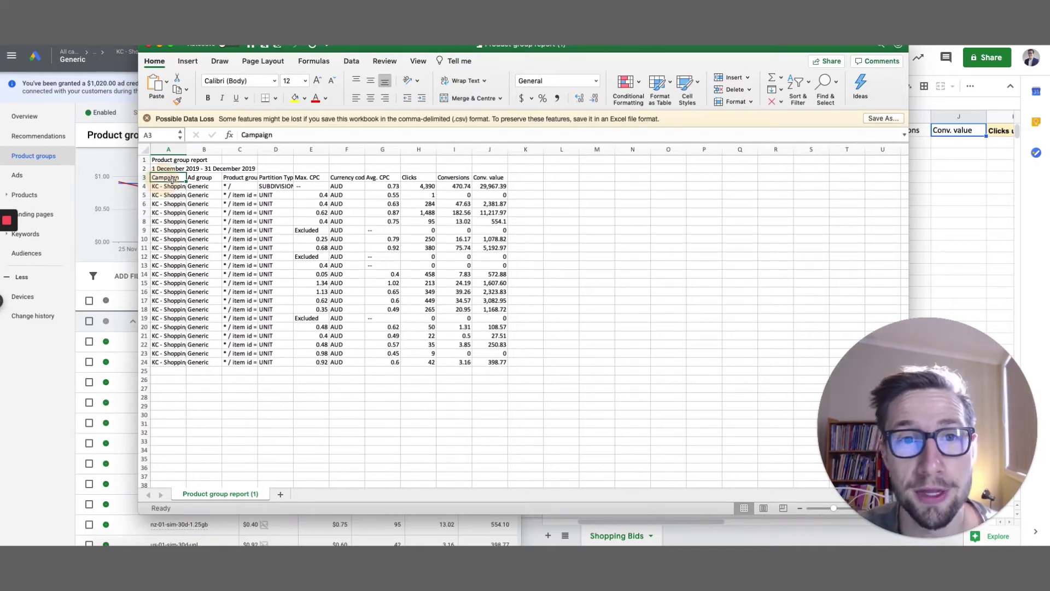
pyautogui.moveTo(145, 168); pyautogui.dragTo(145, 160)
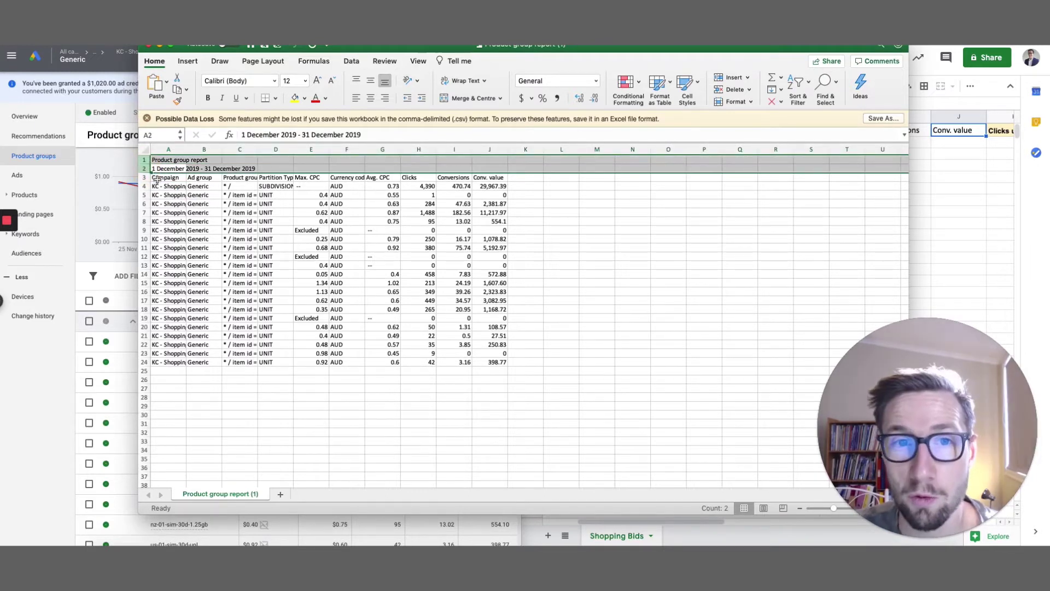
pyautogui.click(157, 179)
pyautogui.keyDown('shift'); pyautogui.click(488, 359); pyautogui.keyUp('shift')
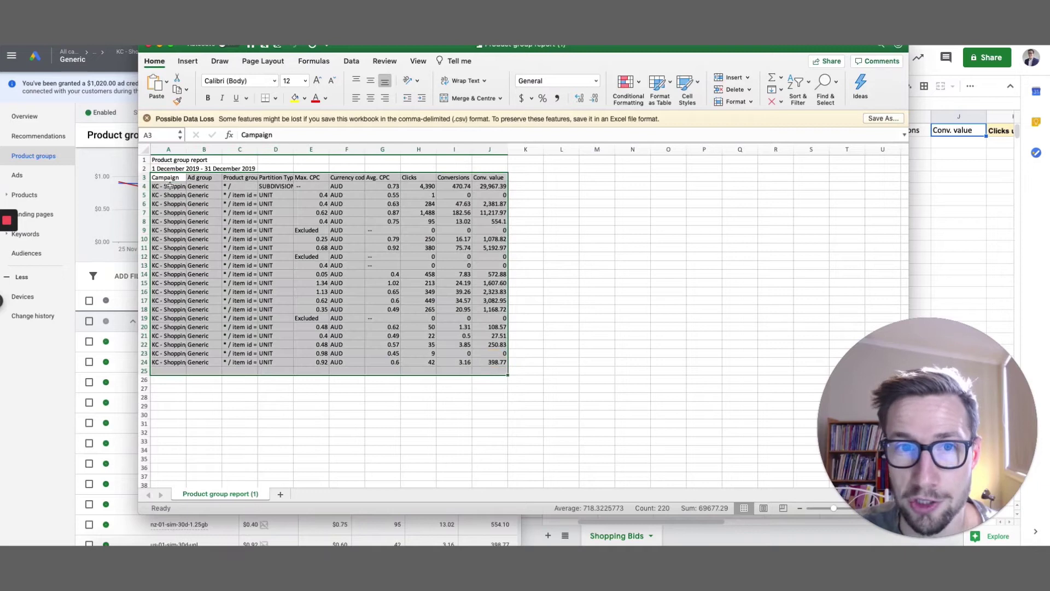
pyautogui.press('super+c')
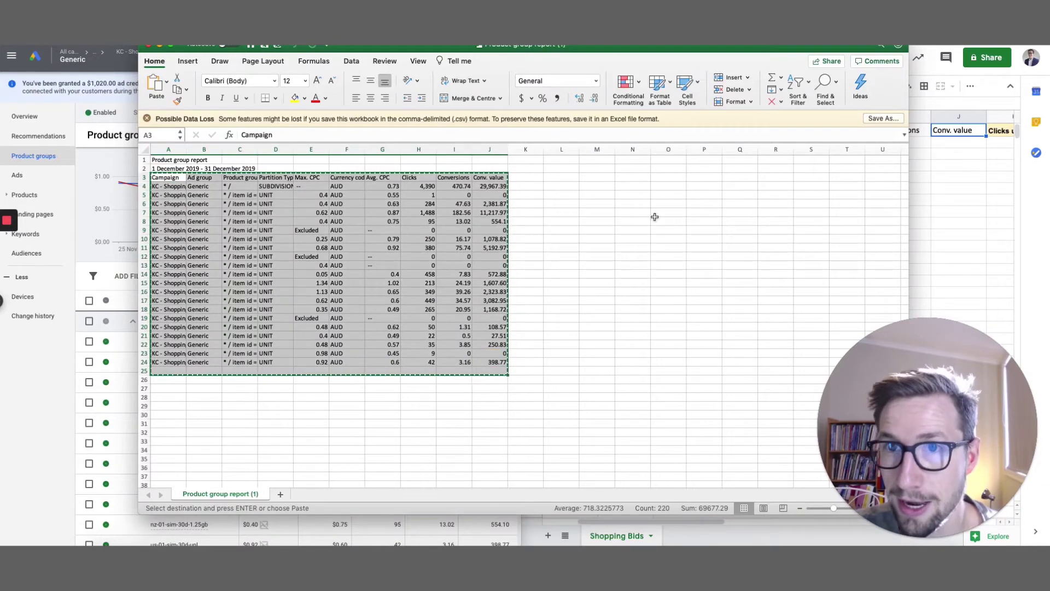
# Switch to the Shopping Bids sheet in Google Sheets and paste the copied report starting at cell A1.
pyautogui.click(942, 200)
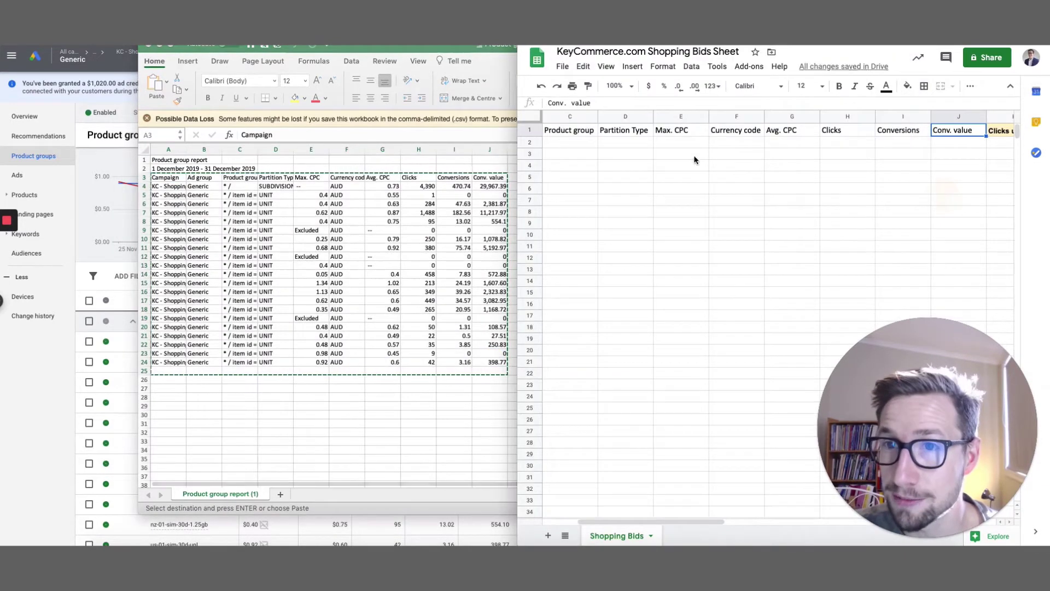
pyautogui.hscroll(-3, 567, 134)
pyautogui.click(566, 134)
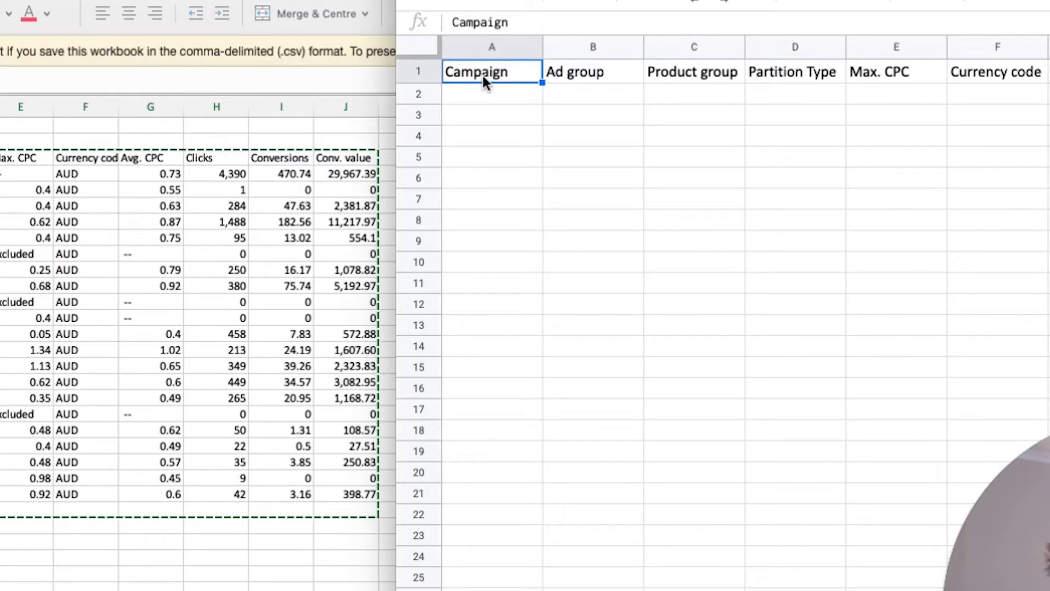
pyautogui.press('super+v')
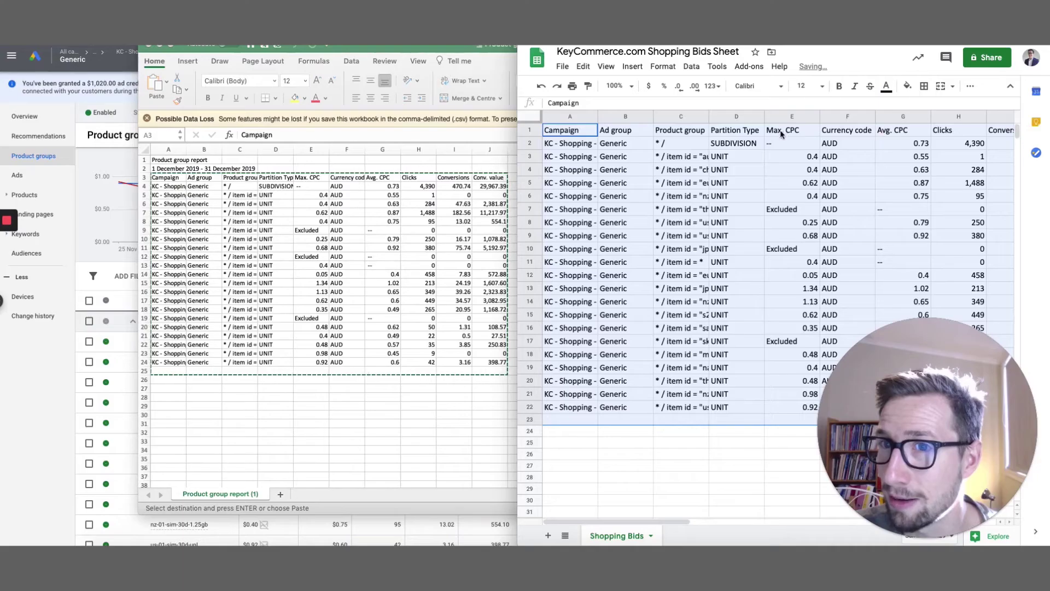
# Undo the paste, paste the report at A1 again, and check the calculated columns beside it.
pyautogui.press('super+z')
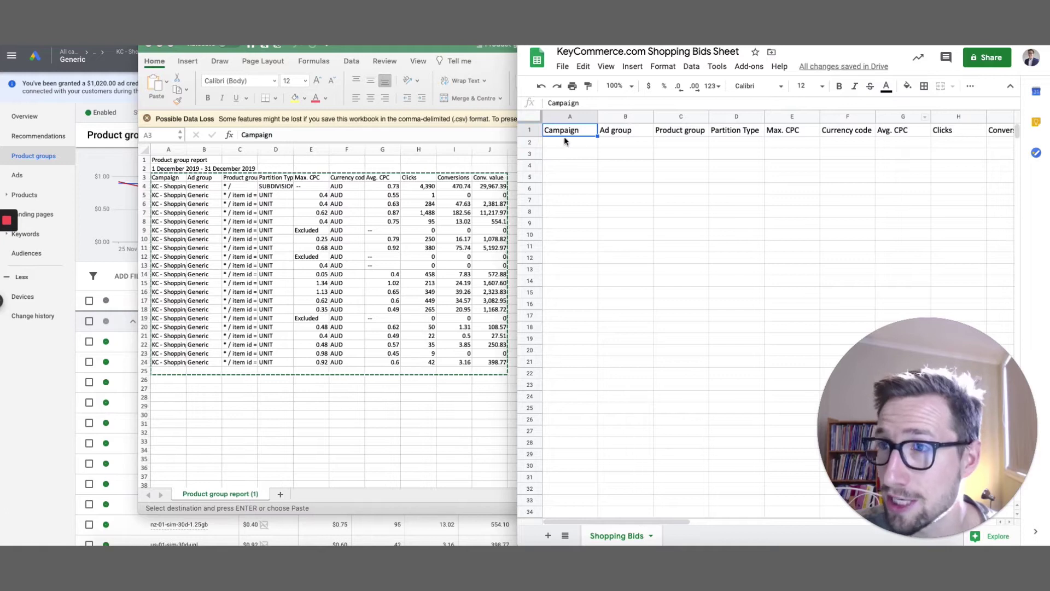
pyautogui.press('super+v')
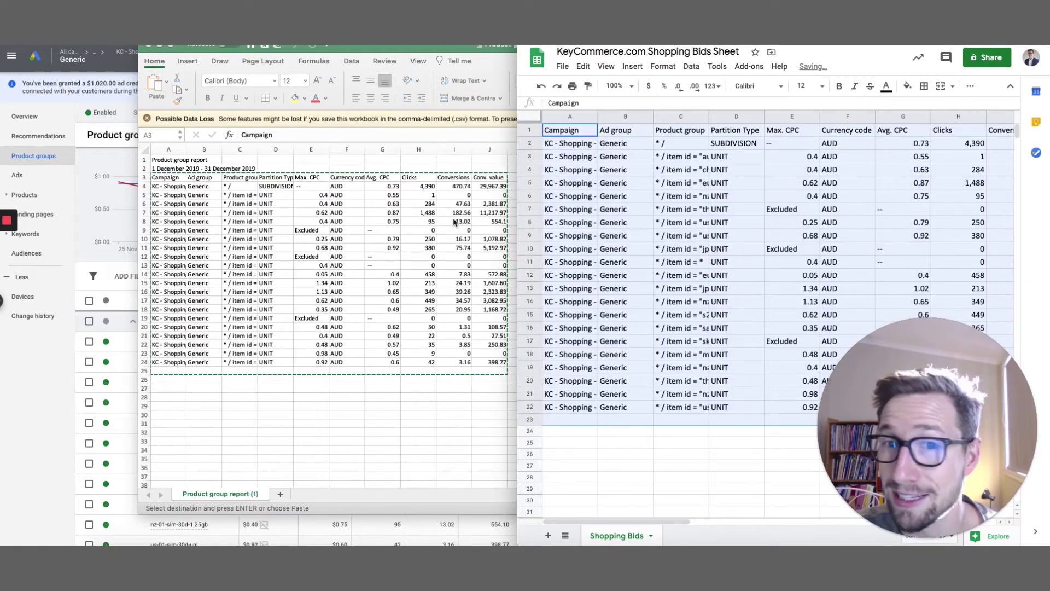
pyautogui.hscroll(2, 645, 194)
pyautogui.hscroll(3, 643, 191)
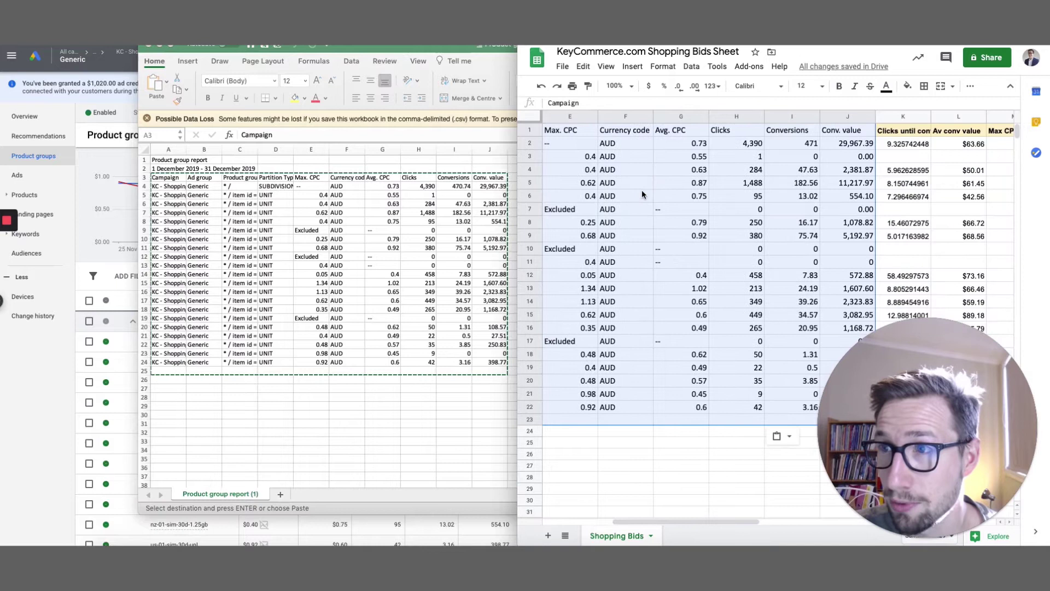
pyautogui.hscroll(-3, 639, 191)
pyautogui.hscroll(3, 638, 191)
pyautogui.hscroll(3, 639, 190)
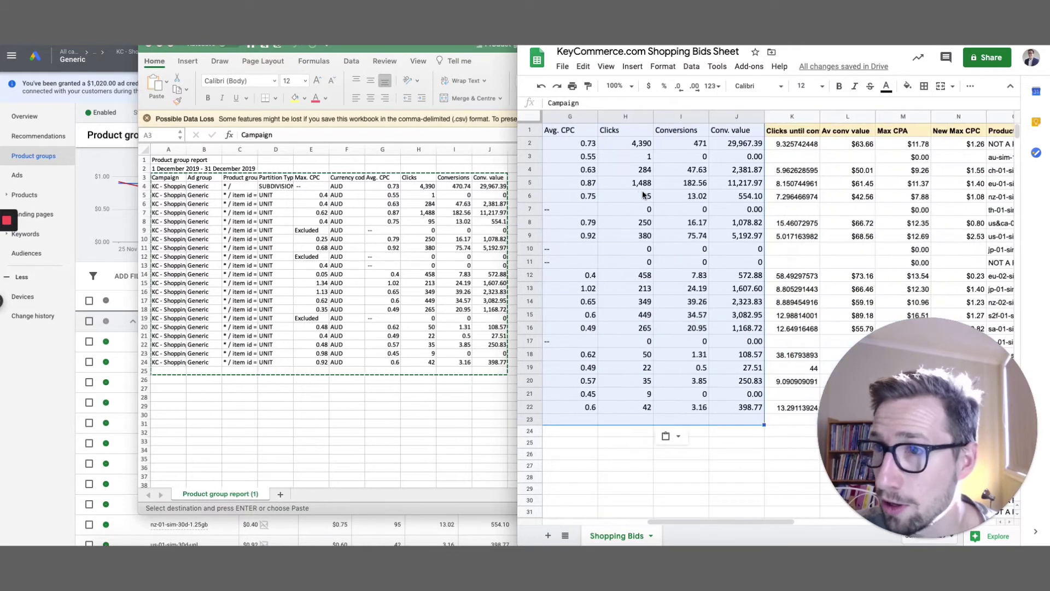
# Remove the pasted report rows and paste the copied report once more starting at the Campaign header cell.
pyautogui.press('Delete')
pyautogui.hotkey('ctrl', 'Home')
pyautogui.click(565, 141)
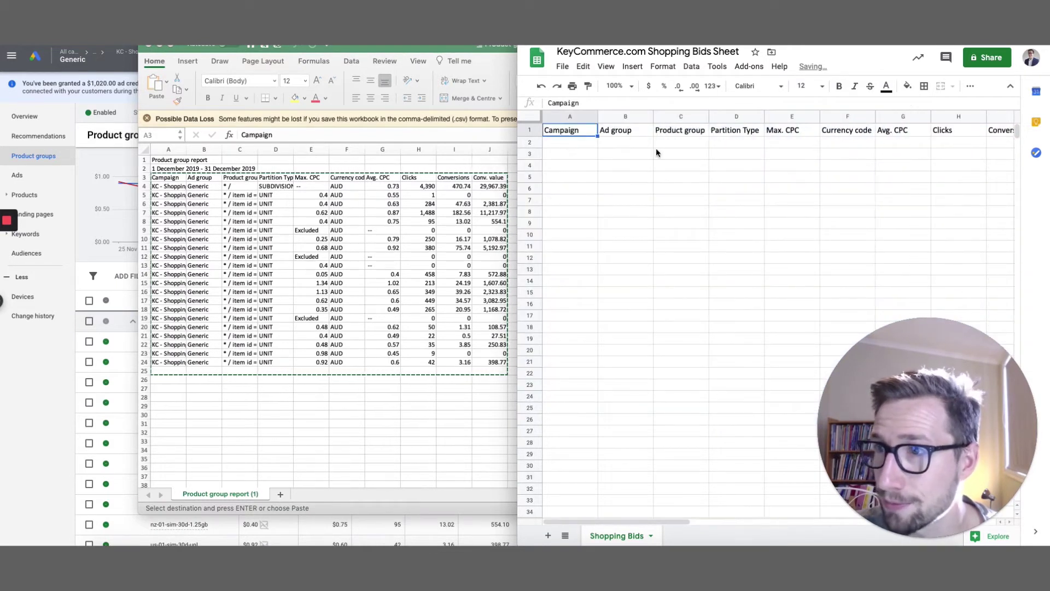
pyautogui.hotkey('ctrl', 'v')
pyautogui.hscroll(5, 656, 153)
pyautogui.hscroll(1, 658, 155)
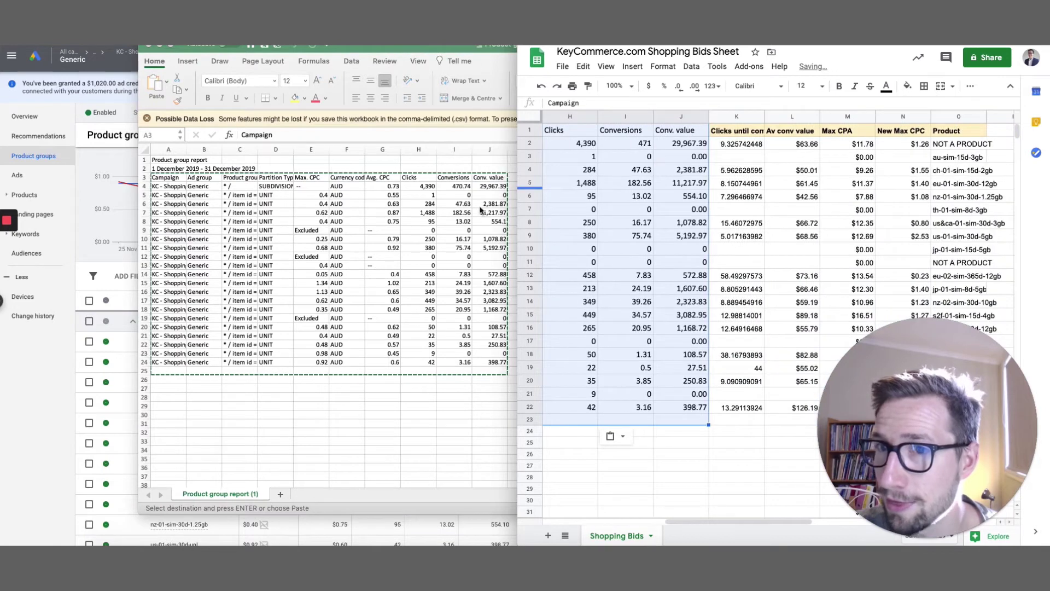
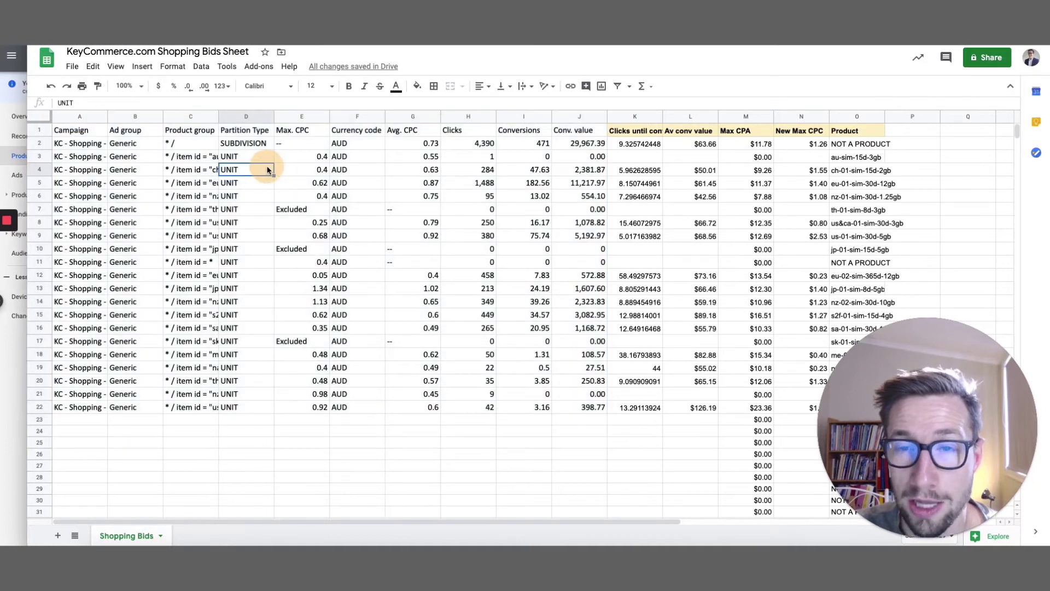
# Examine the Avg. CPC, Clicks, Conversions and Conv. value figures in the SUBDIVISION row.
pyautogui.click(413, 144)
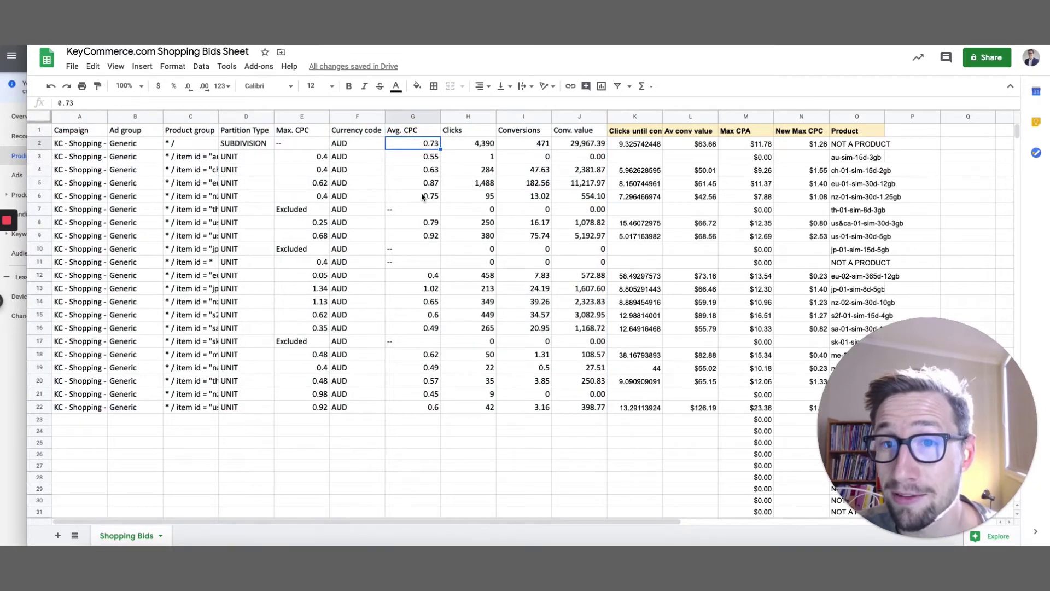
pyautogui.click(468, 145)
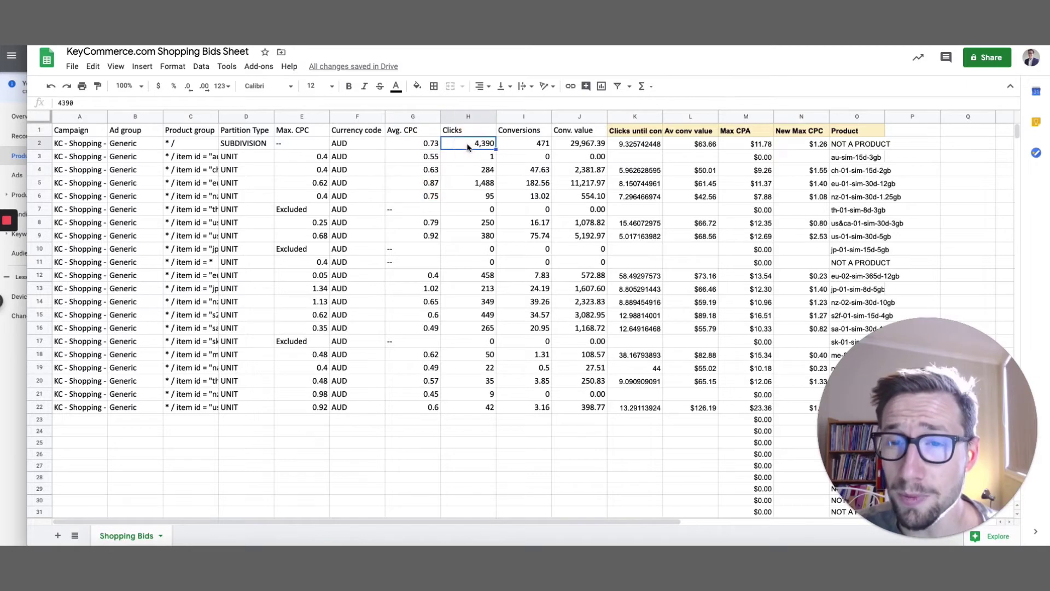
pyautogui.click(532, 145)
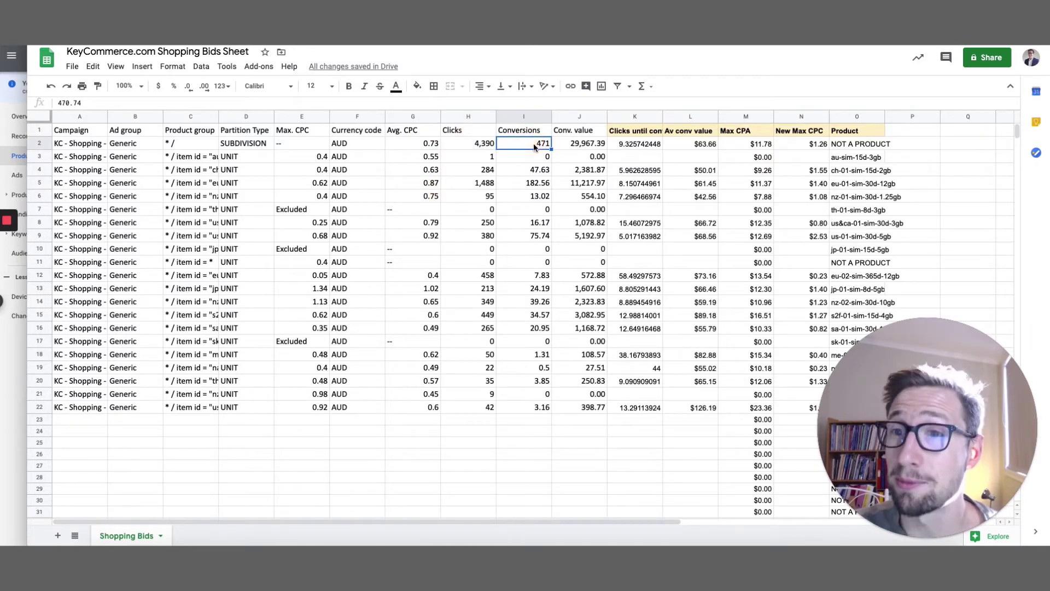
pyautogui.click(577, 146)
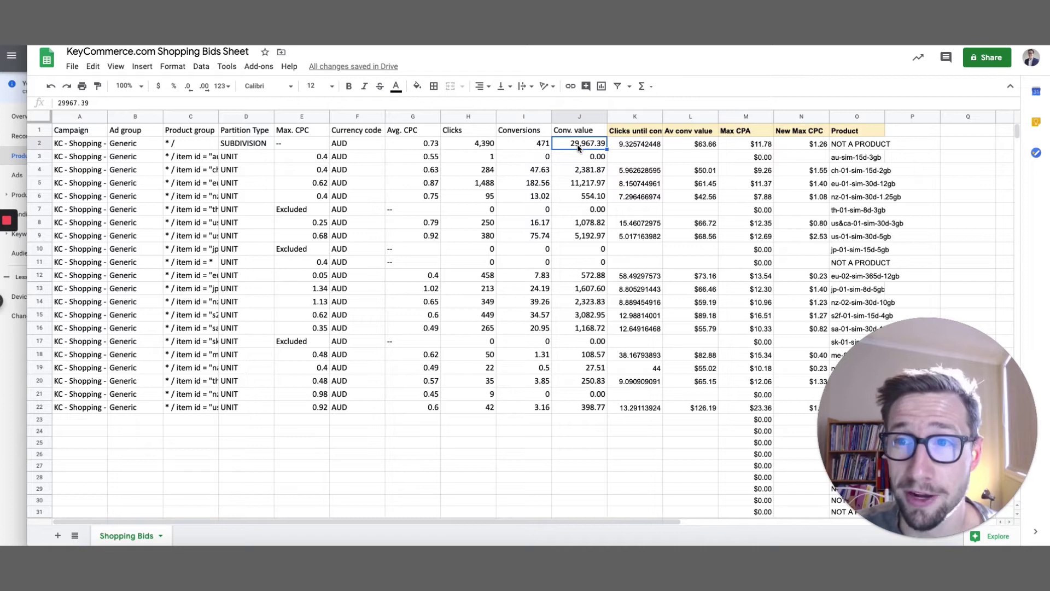
# Widen column K to fit its full "Clicks until conv" header, and inspect the formula in K2.
pyautogui.click(632, 144)
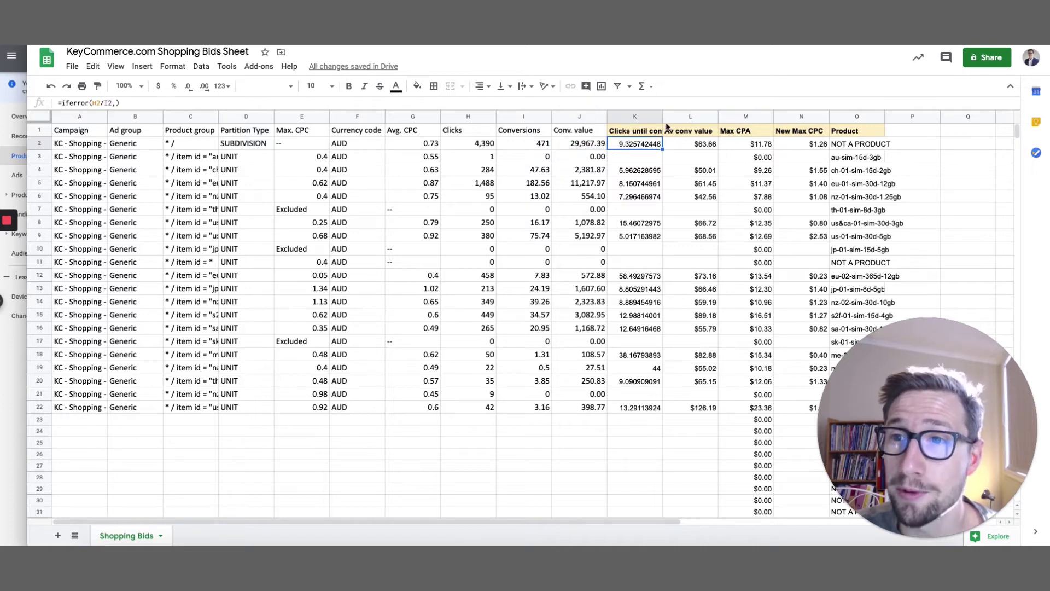
pyautogui.click(658, 117)
pyautogui.moveTo(662, 116); pyautogui.dragTo(677, 116)
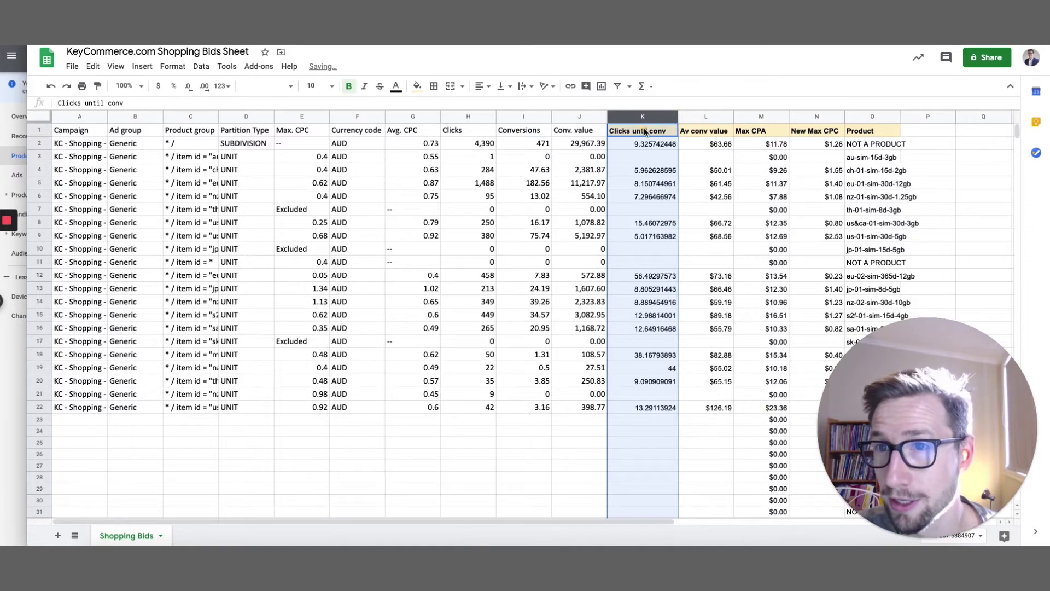
pyautogui.click(646, 132)
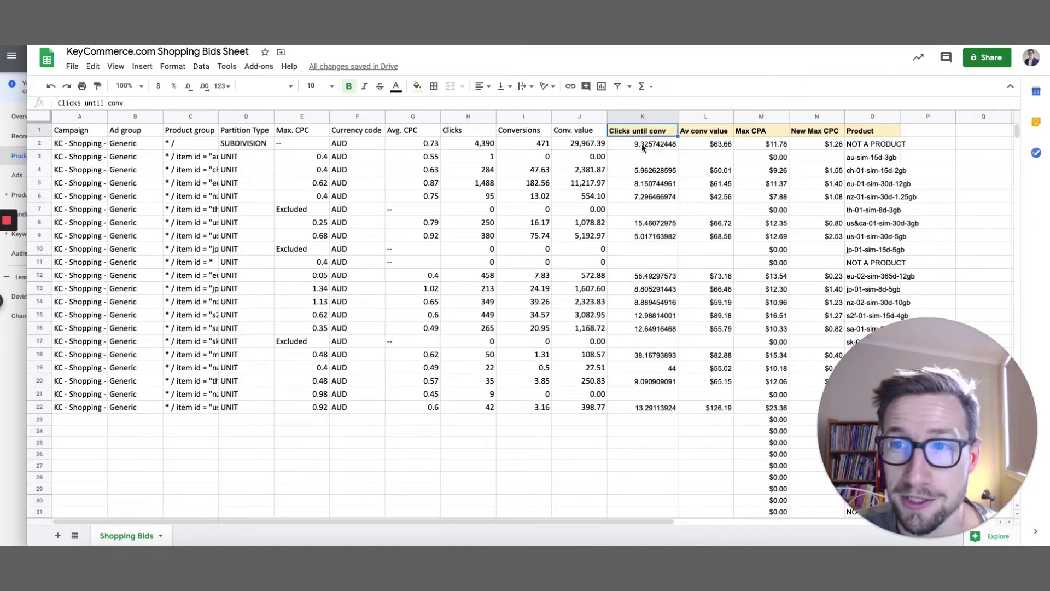
pyautogui.click(635, 145)
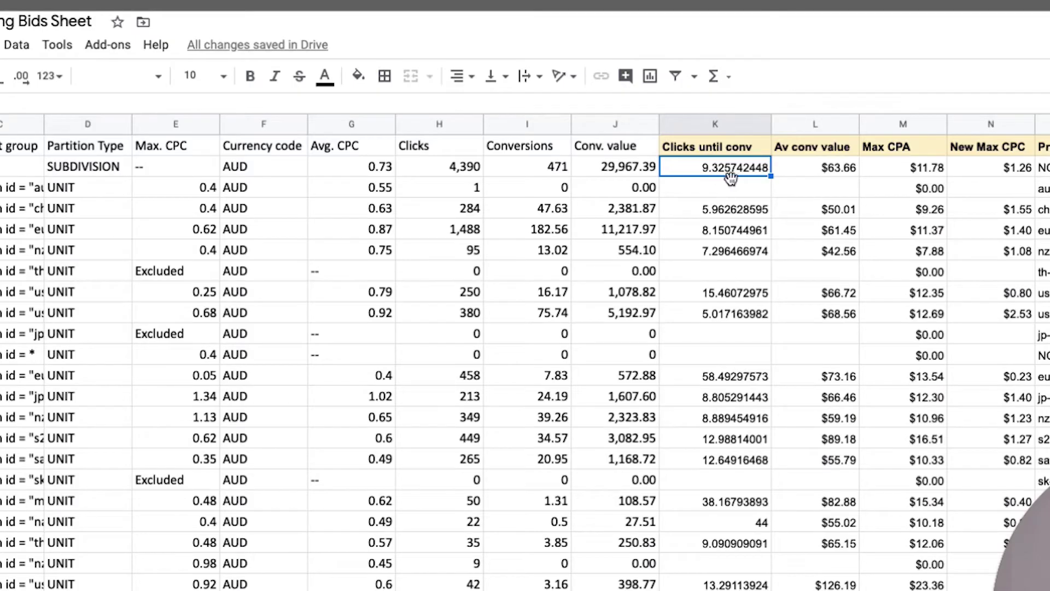
# Compare the Av conv value figures of the SUBDIVISION row and several individual products.
pyautogui.click(809, 170)
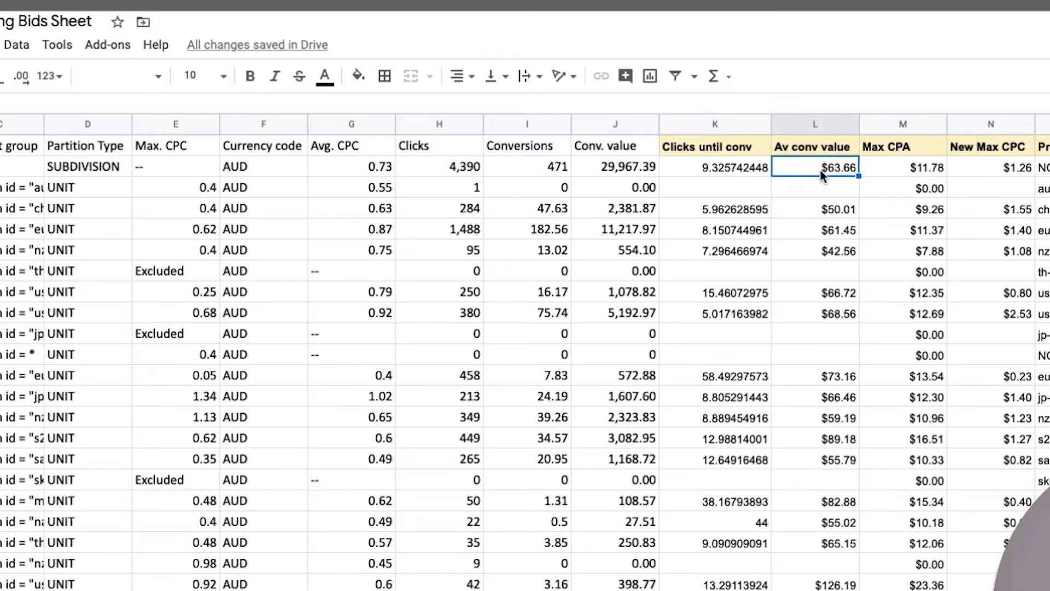
pyautogui.click(828, 207)
pyautogui.click(830, 230)
pyautogui.click(835, 292)
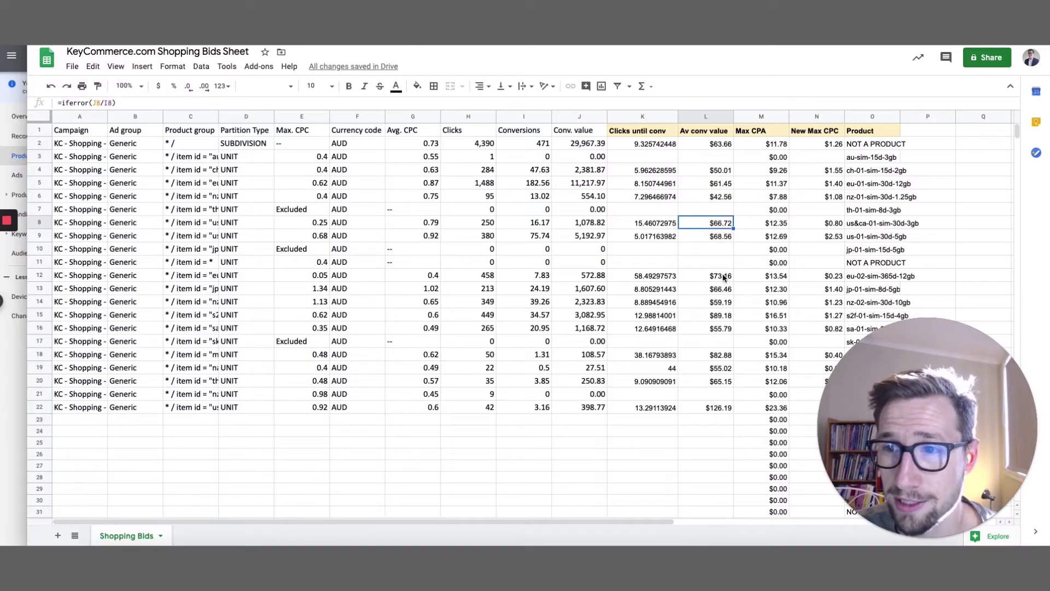
pyautogui.click(715, 146)
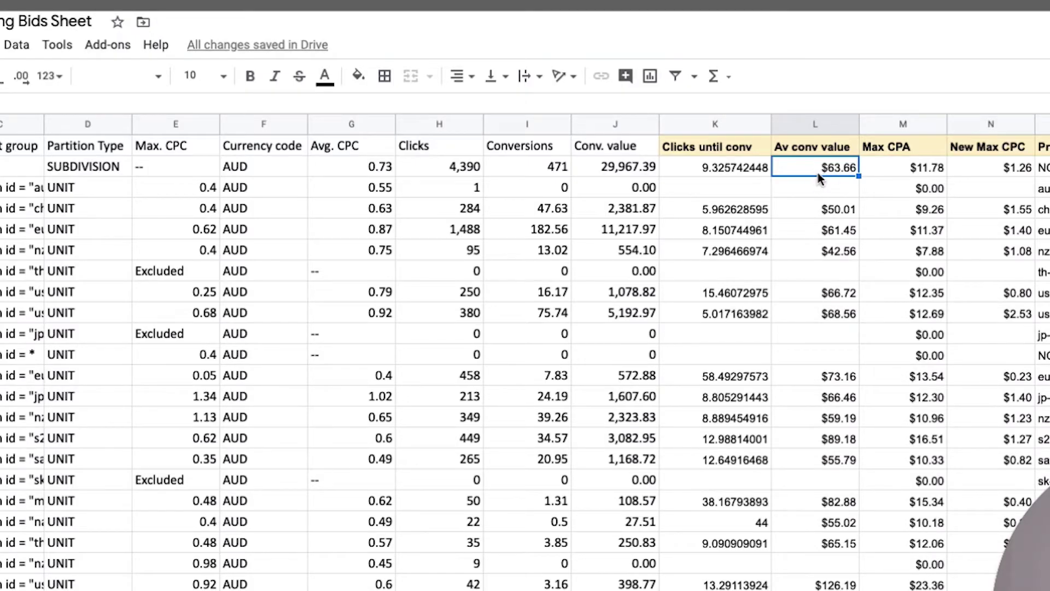
# Change the Max CPA formula in M2 to =L2*0.3.
pyautogui.click(883, 166)
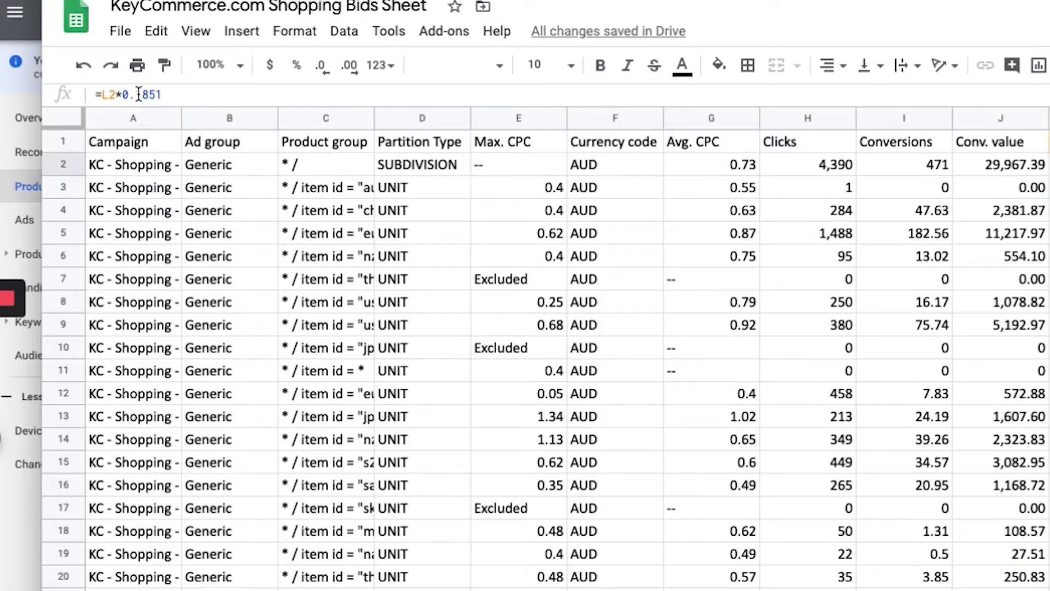
pyautogui.click(89, 103)
pyautogui.doubleClick(148, 94)
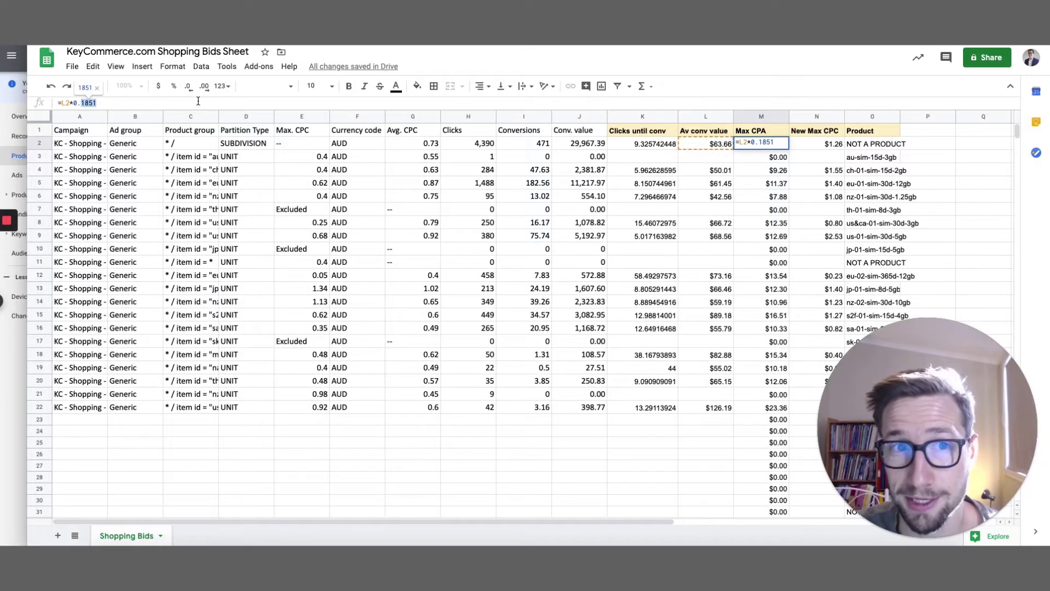
pyautogui.write('3')
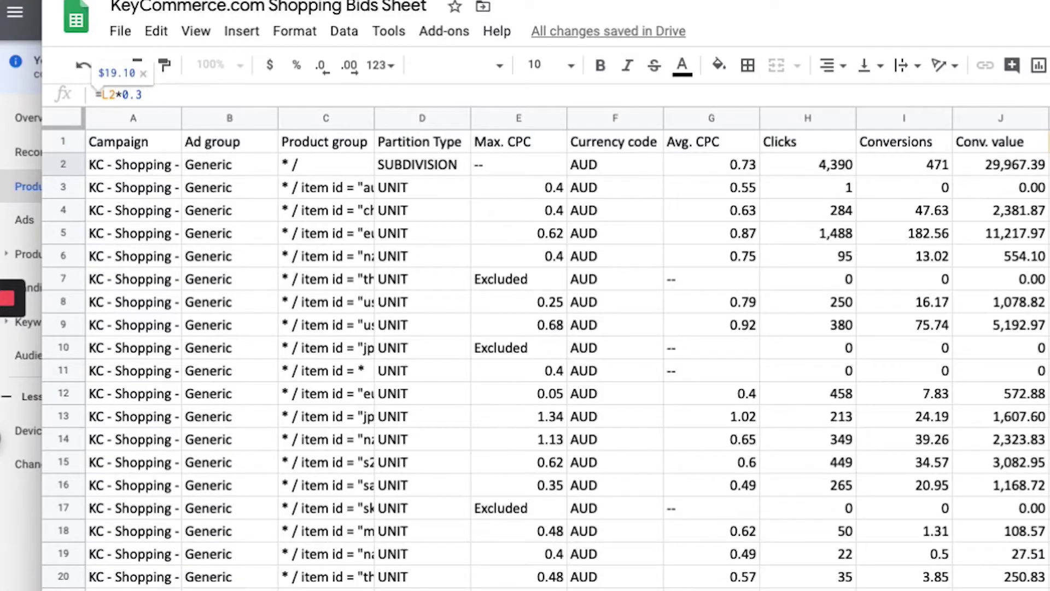
pyautogui.press('Return')
pyautogui.press('Up')
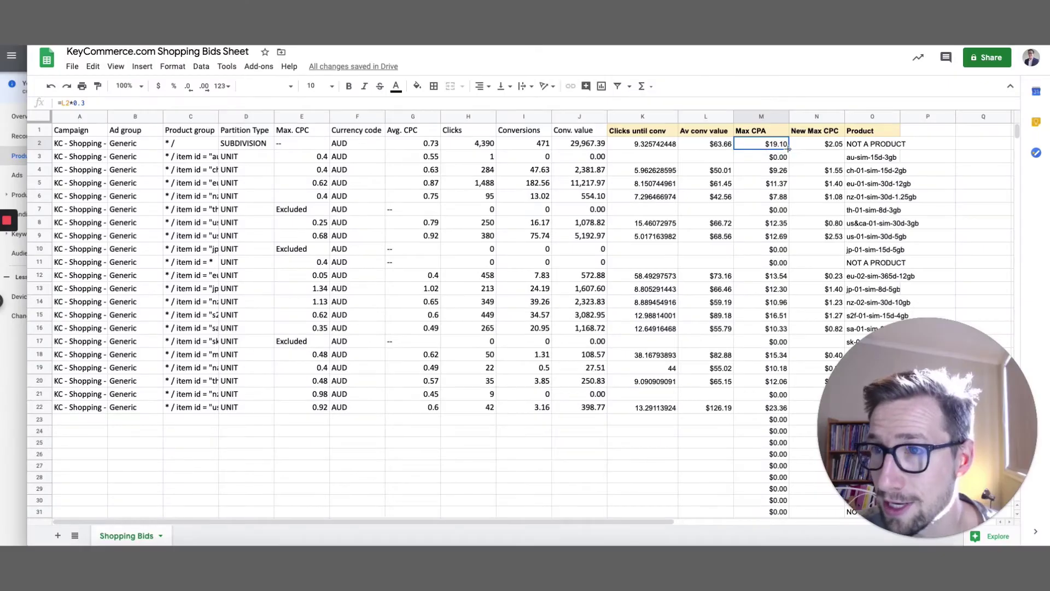
# Fill the M2 formula down the Max CPA column for all rows, and return to M2.
pyautogui.moveTo(789, 149); pyautogui.dragTo(790, 538)
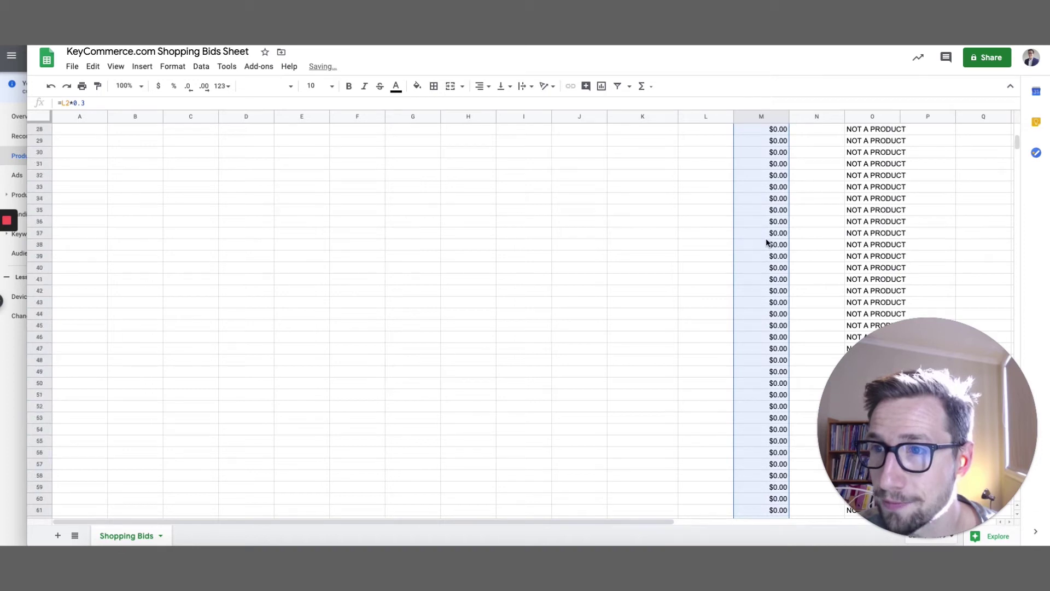
pyautogui.scroll(20, 773, 242)
pyautogui.click(768, 145)
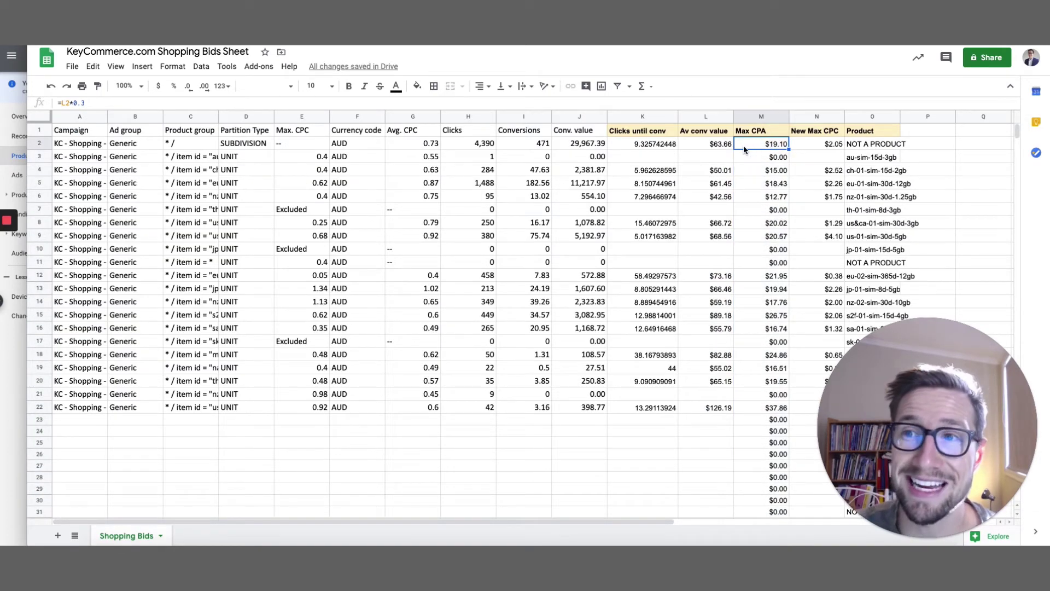
# Review the Av conv value and Max CPA cells in row 2, and inspect the New Max CPC formula in N2.
pyautogui.click(708, 145)
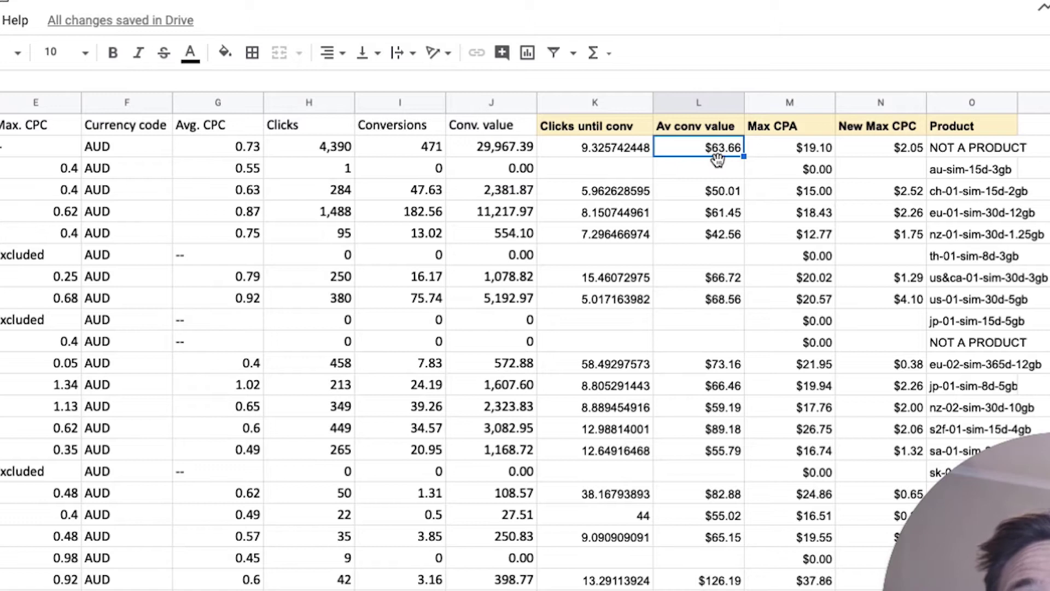
pyautogui.click(772, 155)
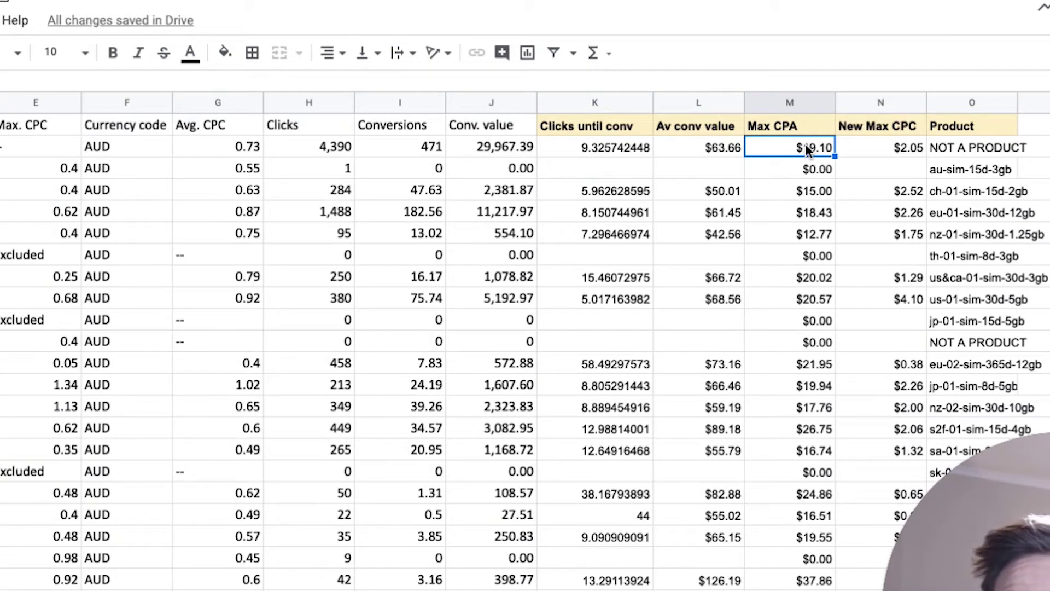
pyautogui.press('Right')
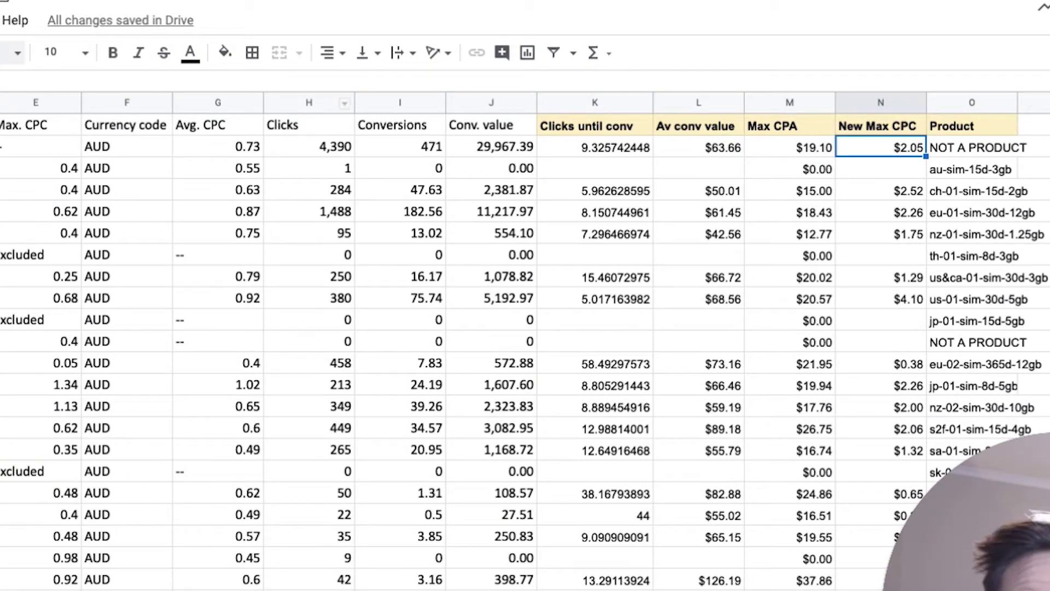
pyautogui.press('Return')
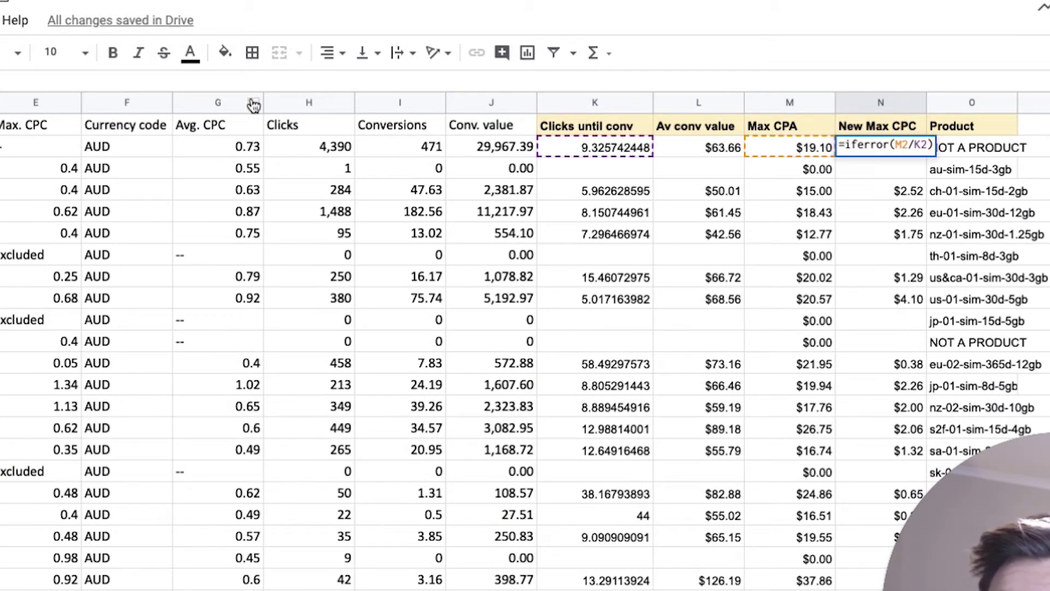
pyautogui.press('Return')
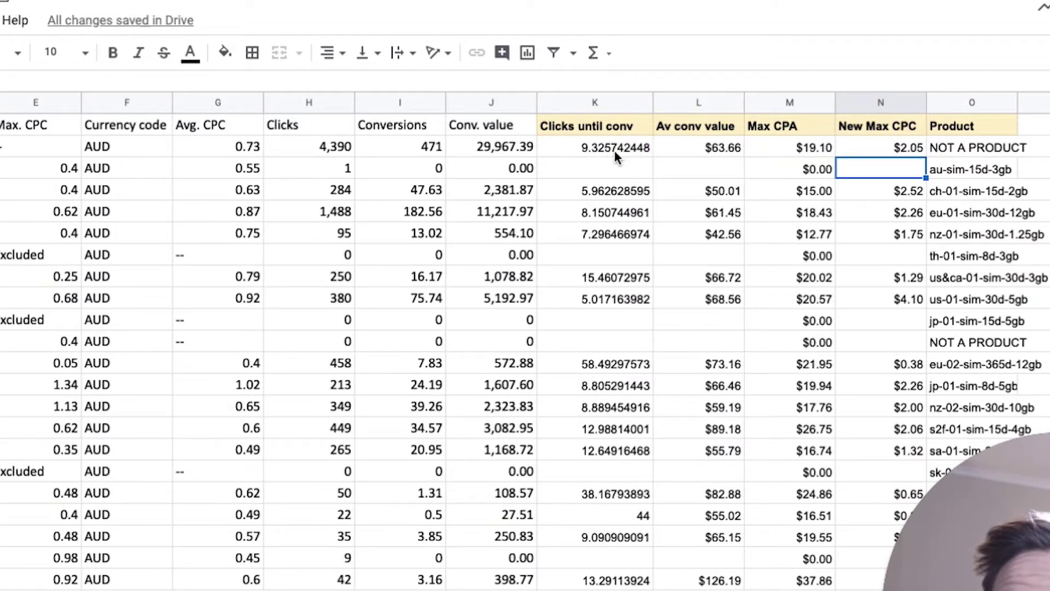
pyautogui.press('Up')
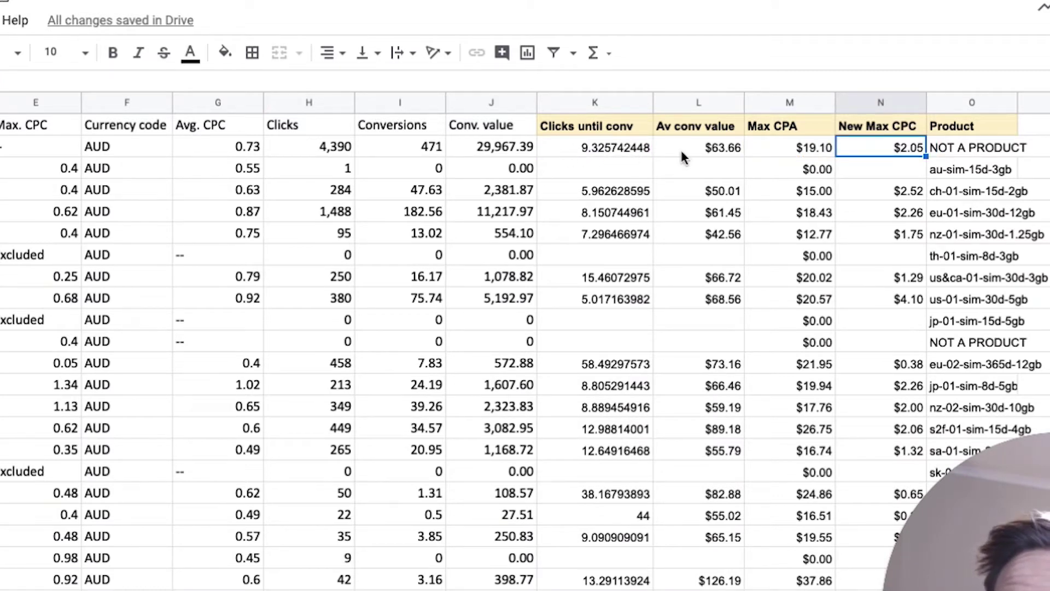
# Trace the N2 New Max CPC back through Max CPA, Clicks until conv and Conv. value in row 2.
pyautogui.click(599, 147)
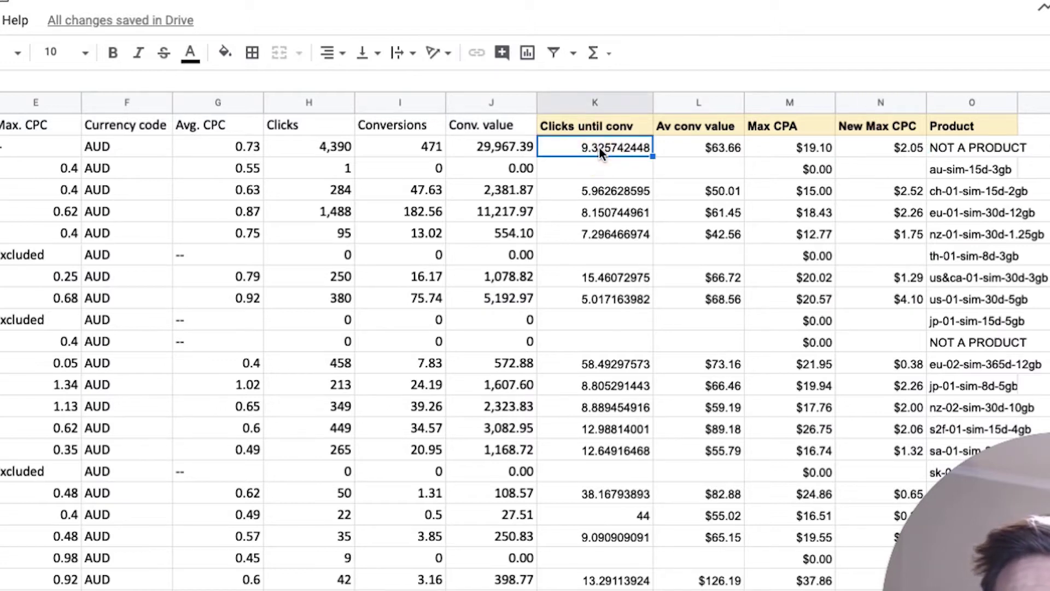
pyautogui.click(882, 148)
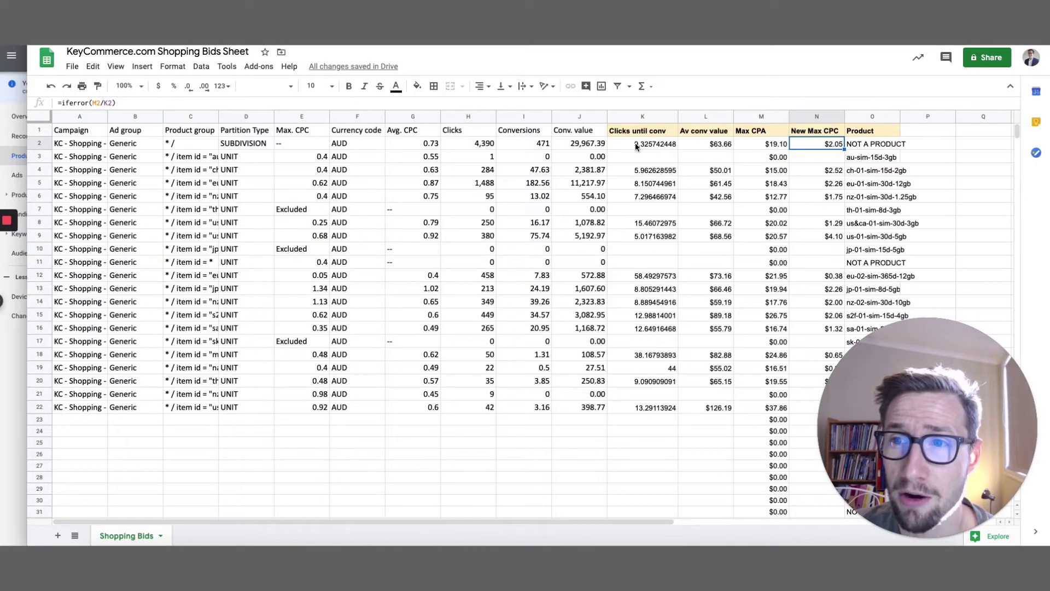
pyautogui.click(583, 146)
pyautogui.click(829, 147)
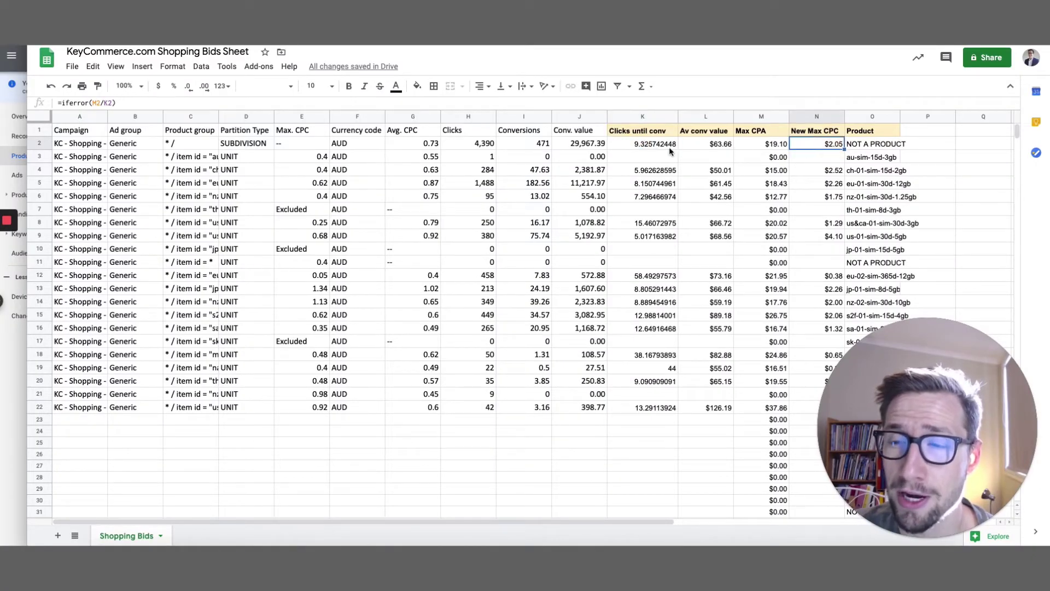
pyautogui.click(780, 148)
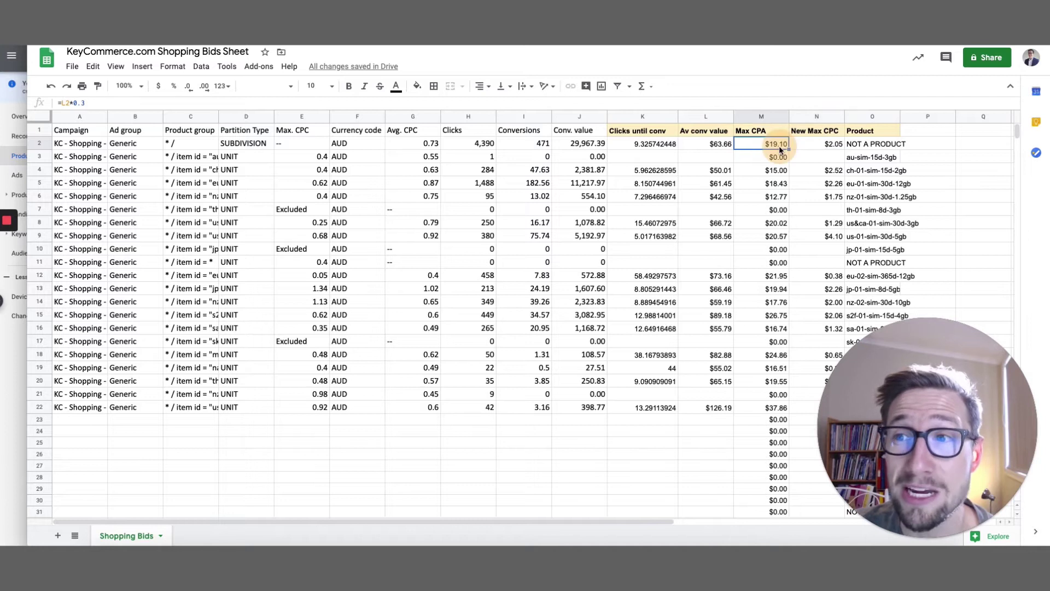
pyautogui.click(634, 145)
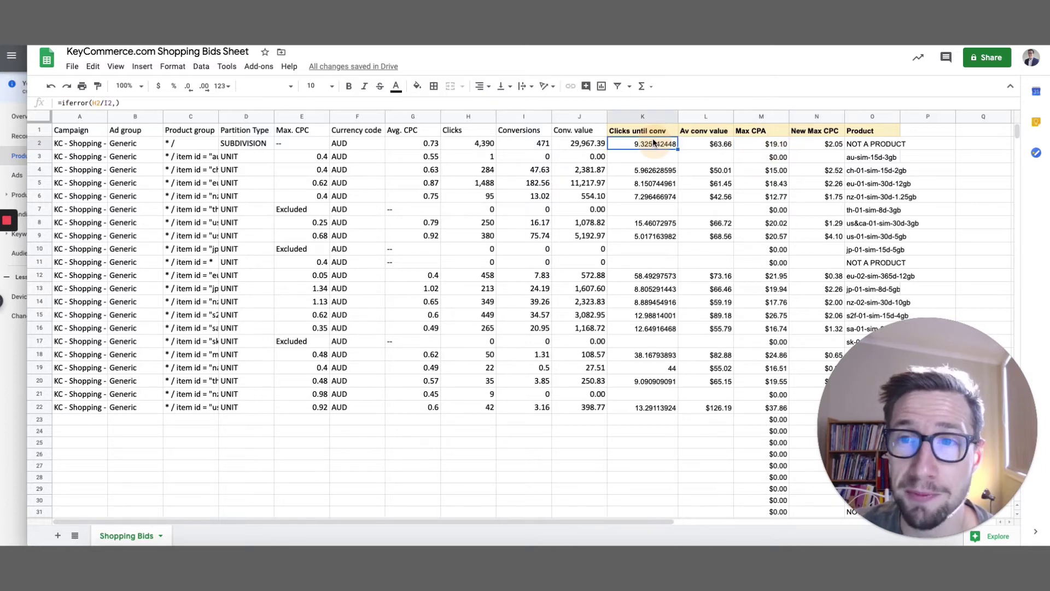
pyautogui.click(579, 143)
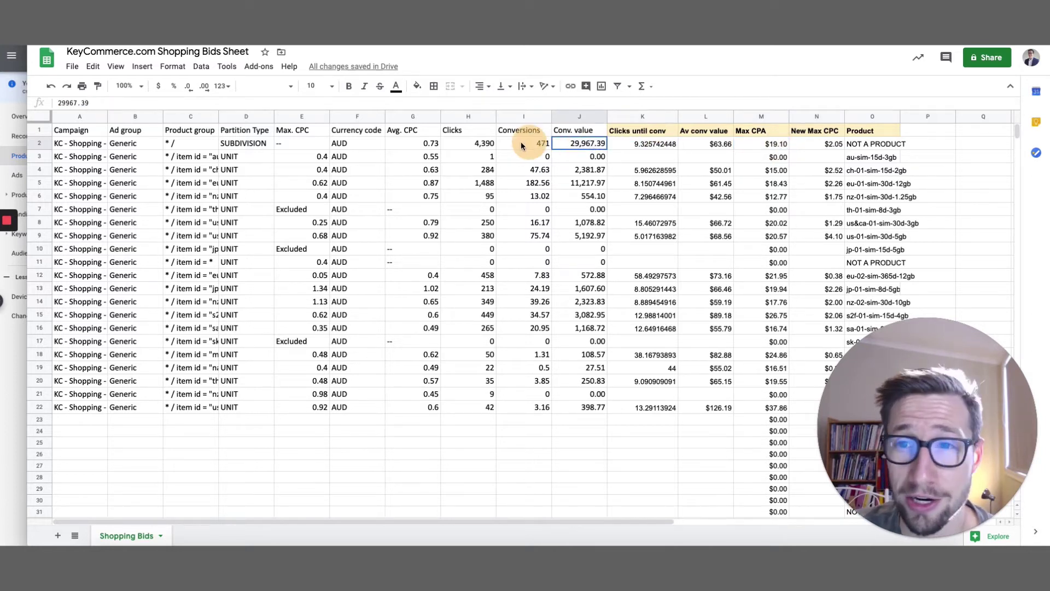
# Check the SUBDIVISION row's New Max CPC against its Clicks until conv, Max CPA and Avg. CPC.
pyautogui.click(661, 144)
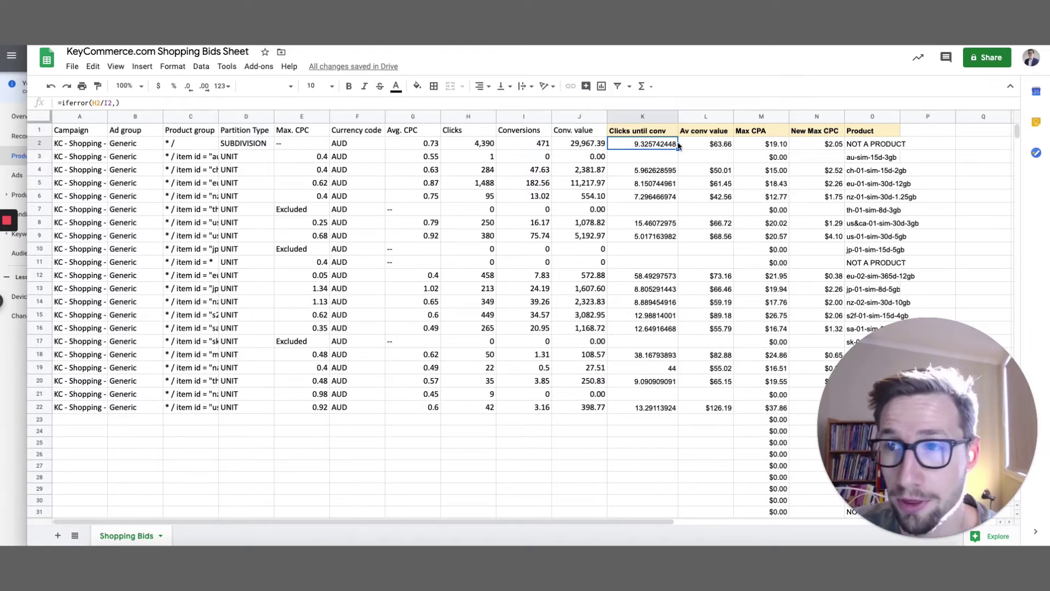
pyautogui.click(765, 144)
pyautogui.click(815, 147)
pyautogui.click(773, 145)
pyautogui.click(810, 145)
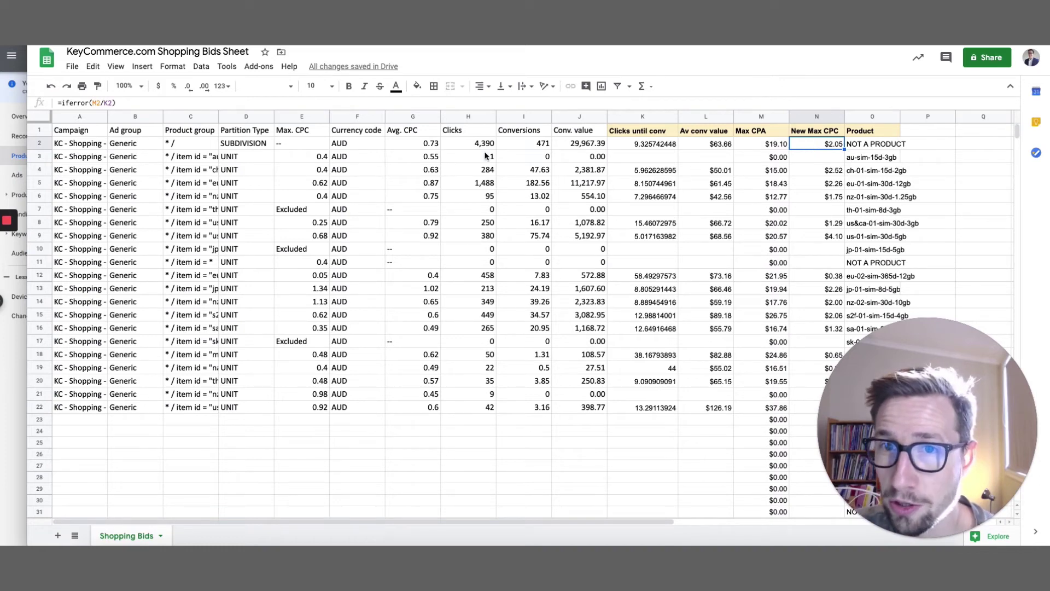
pyautogui.click(415, 146)
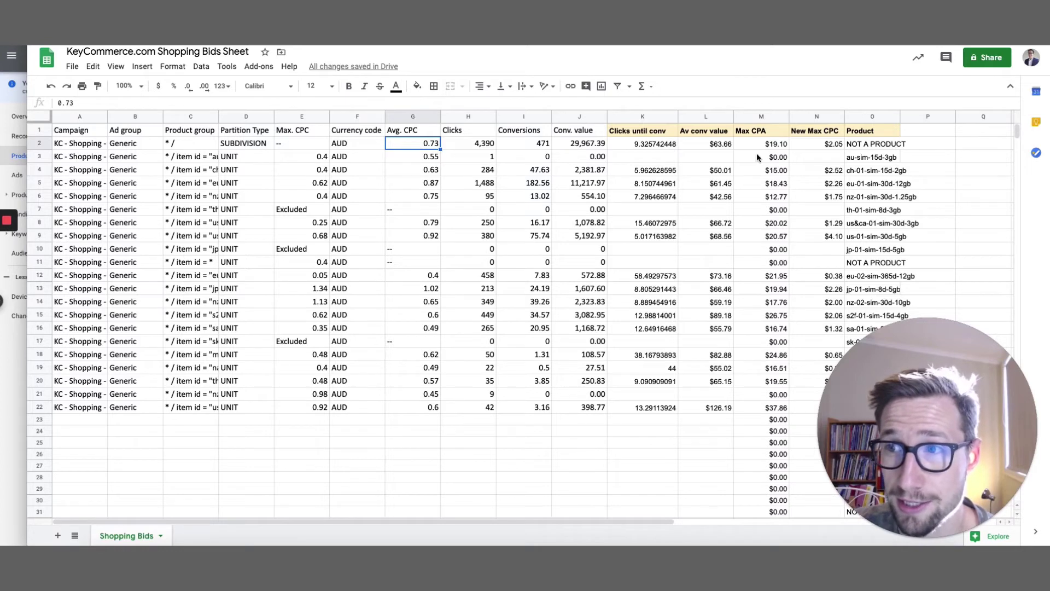
pyautogui.click(821, 146)
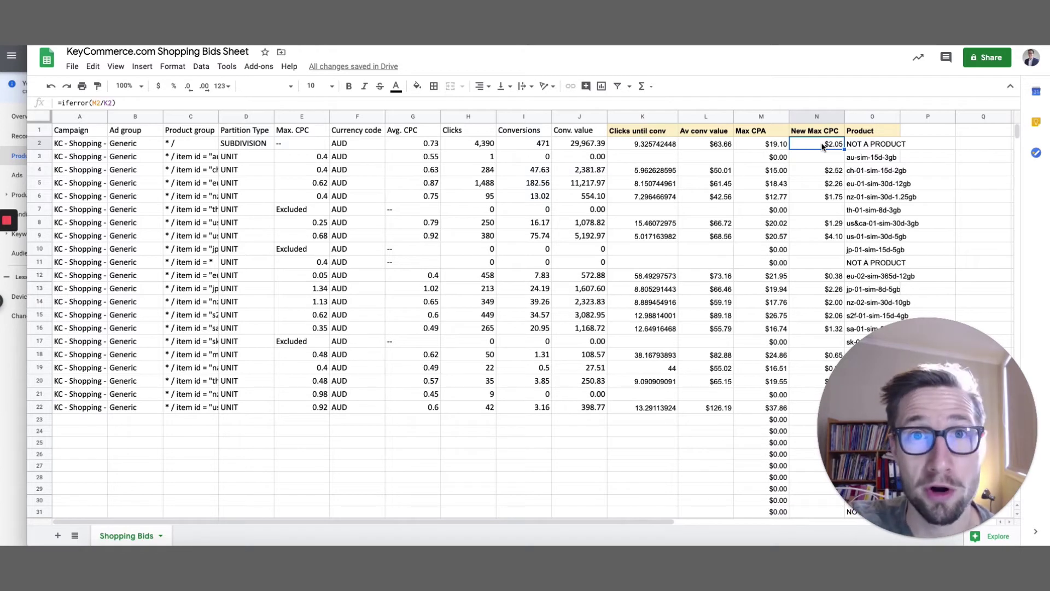
# Inspect the Product formula in O2 and the full Product group text in C3 that such formulas extract IDs from.
pyautogui.click(864, 145)
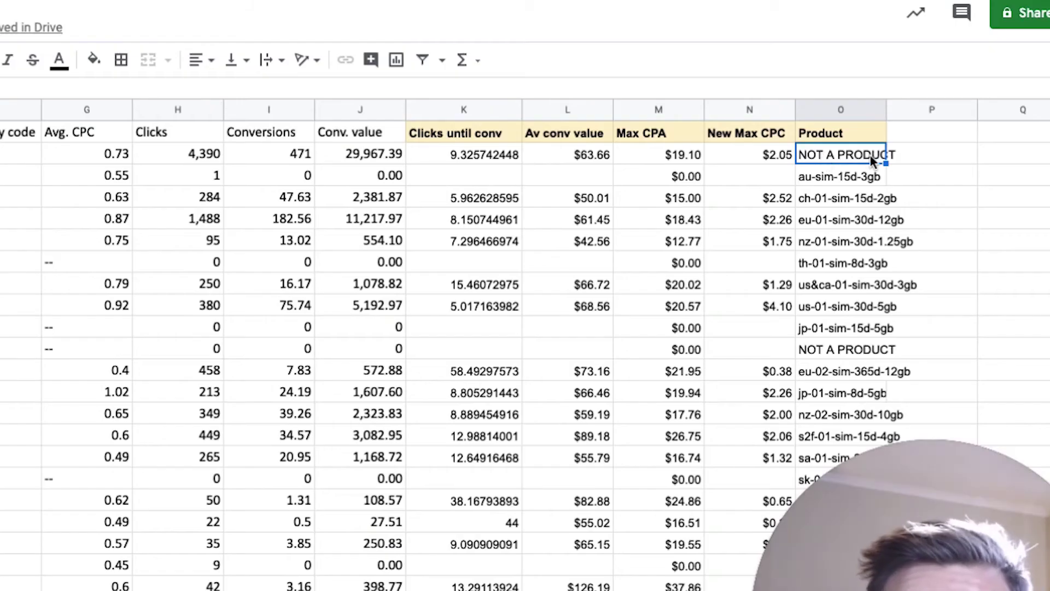
pyautogui.click(830, 132)
pyautogui.click(830, 157)
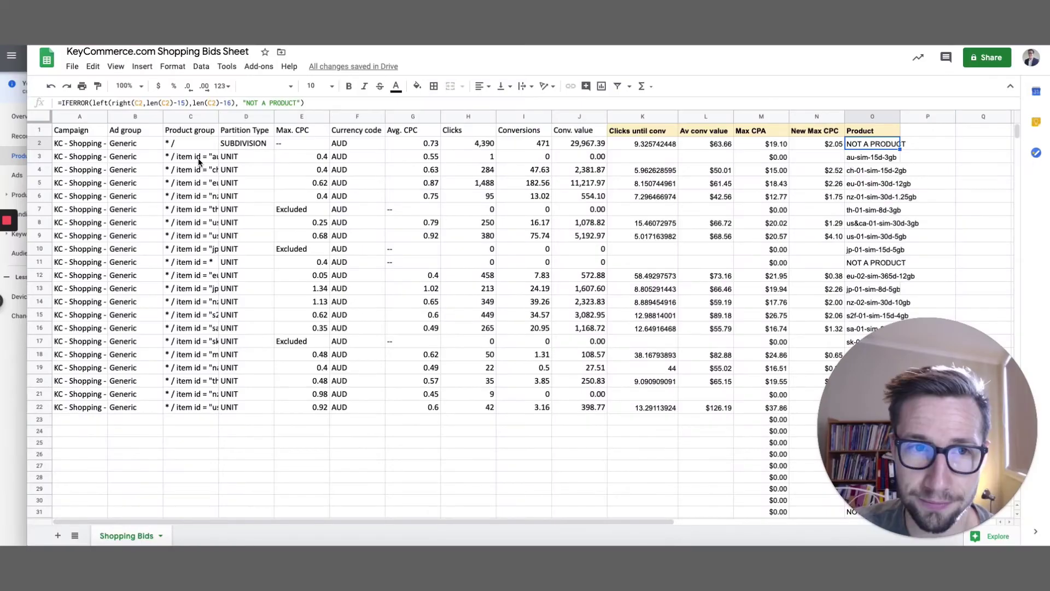
pyautogui.click(199, 160)
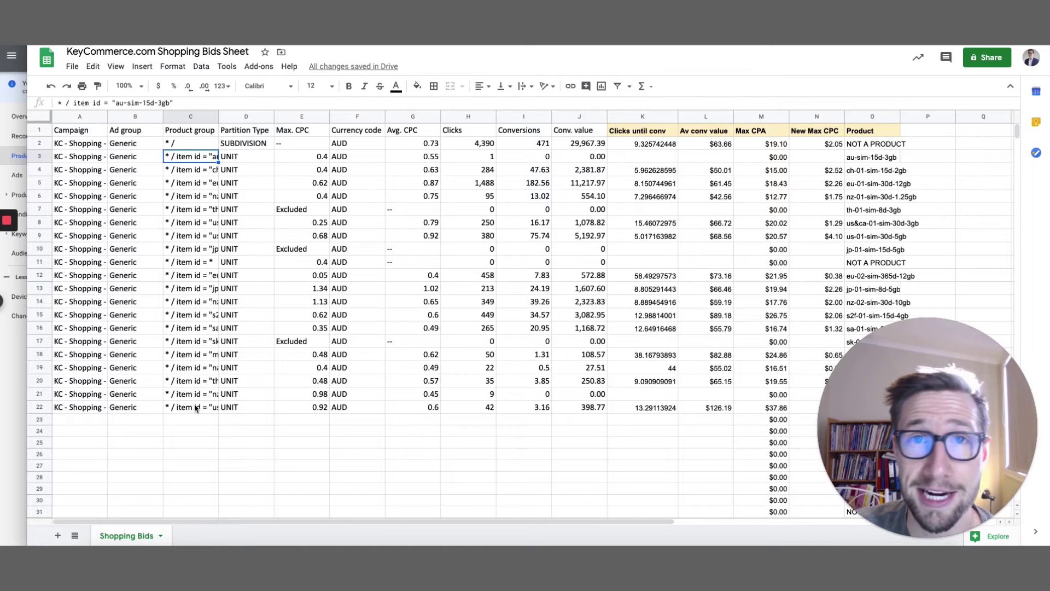
pyautogui.click(859, 145)
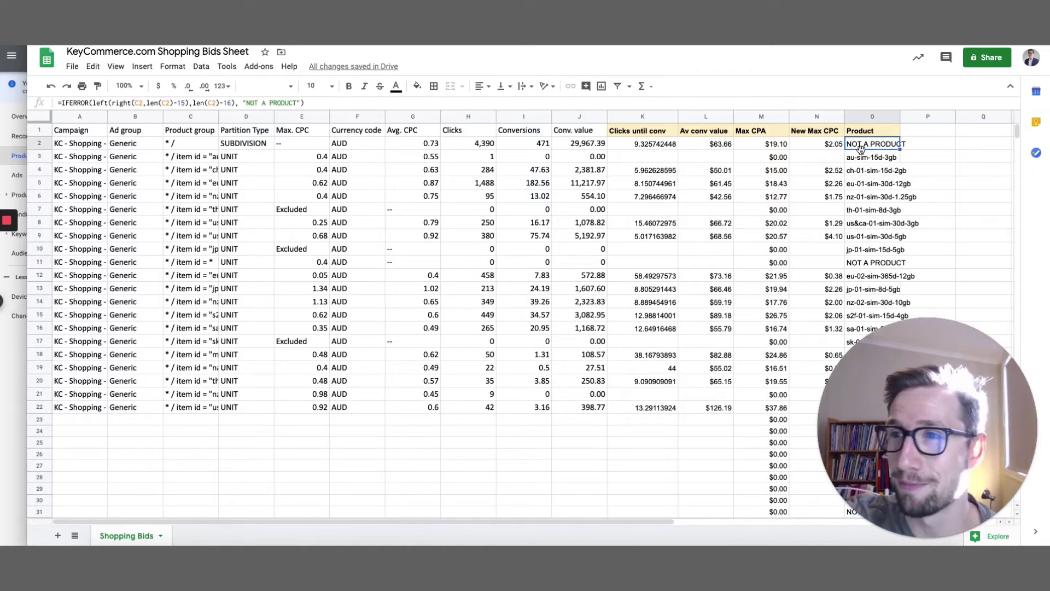
# Examine the NOT A PRODUCT rows 2 and 11 against their Product group entries and the other extracted product IDs.
pyautogui.click(836, 145)
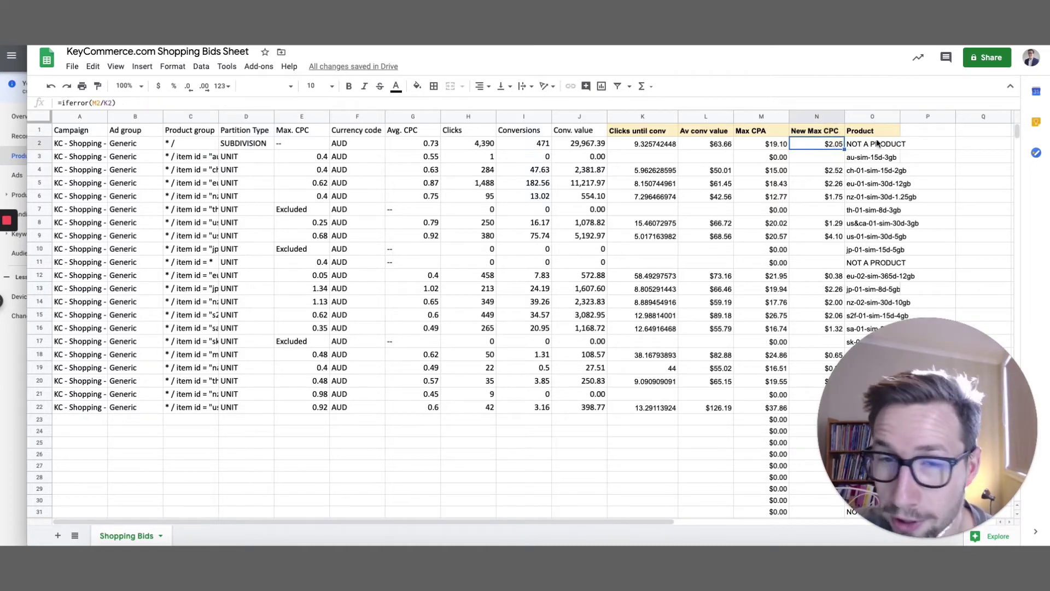
pyautogui.click(184, 144)
pyautogui.press('Right')
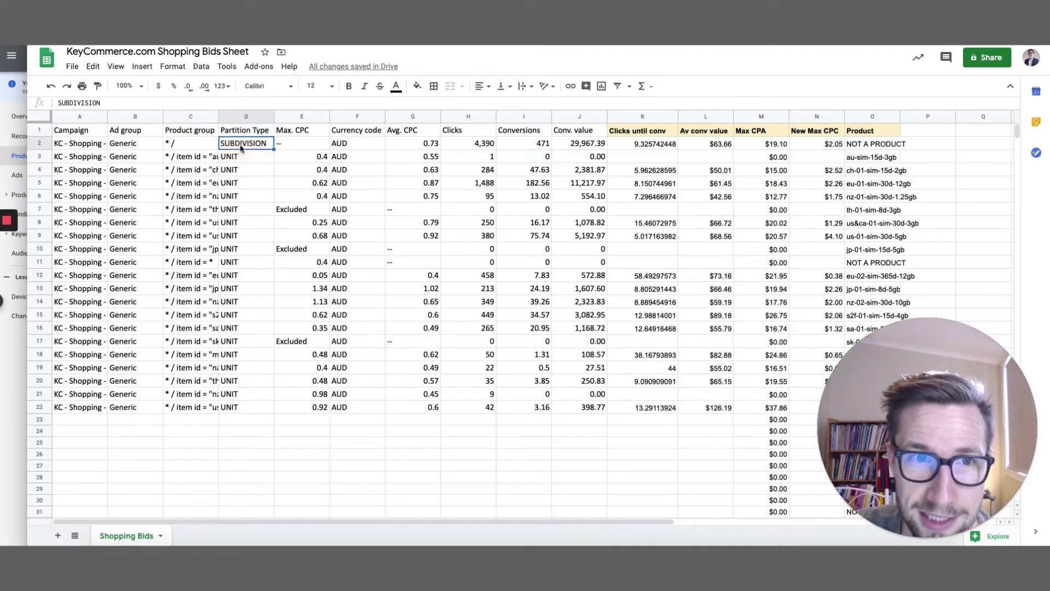
pyautogui.click(875, 263)
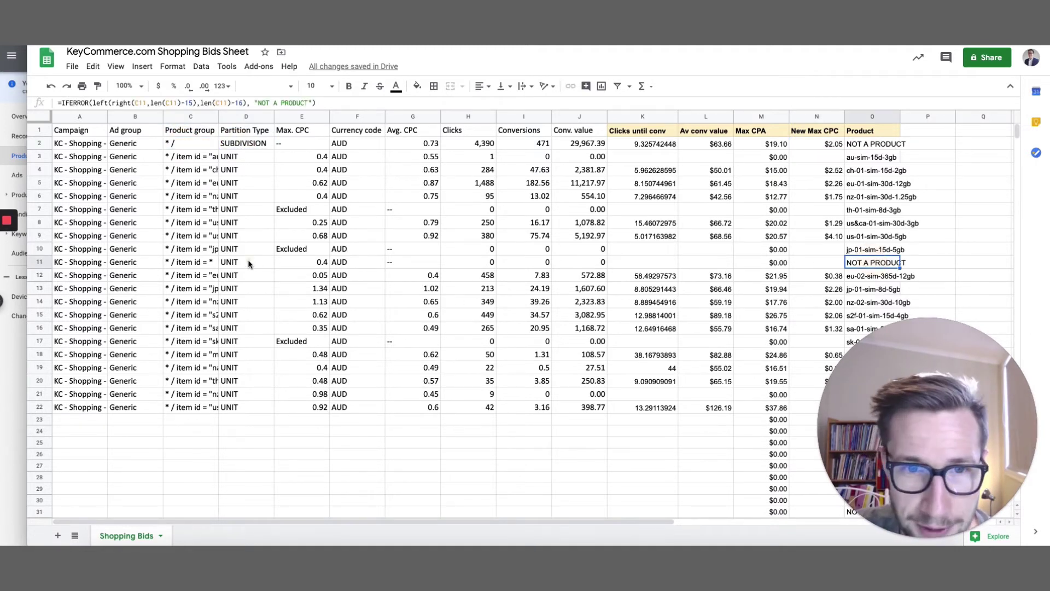
pyautogui.click(187, 264)
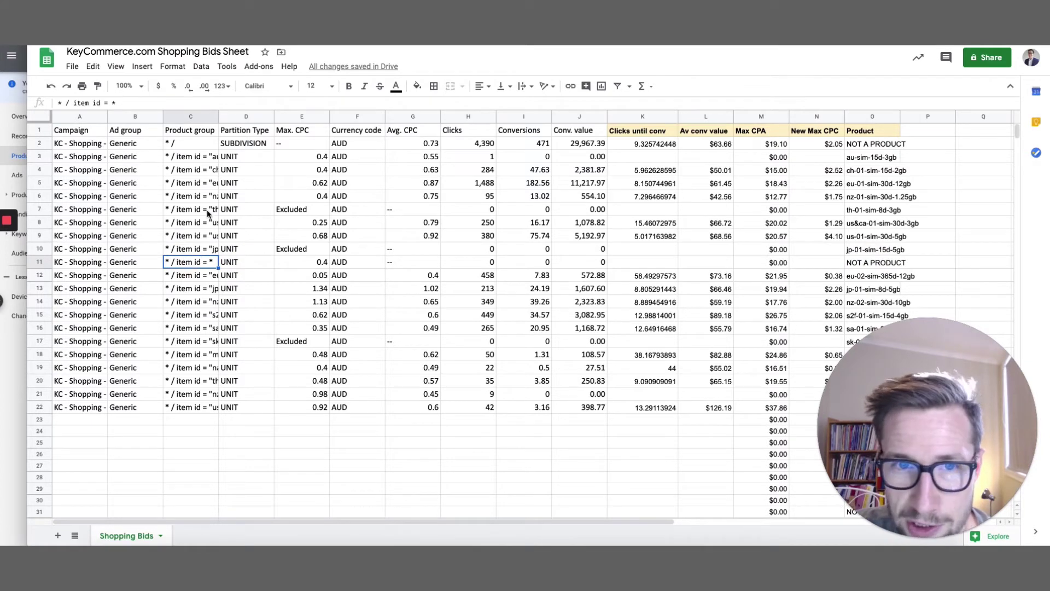
pyautogui.click(863, 211)
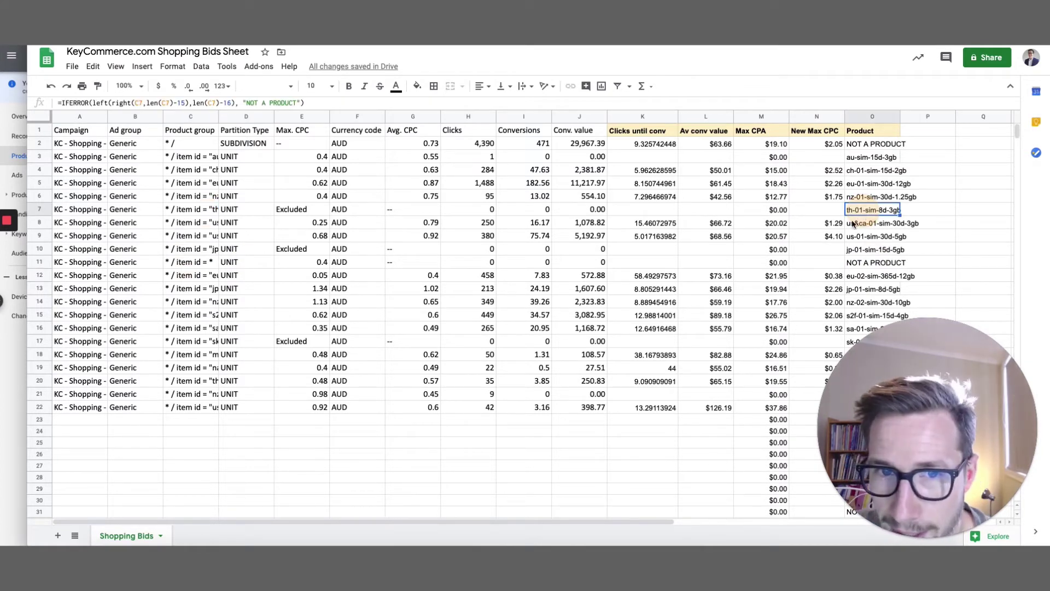
pyautogui.scroll(-3, 852, 279)
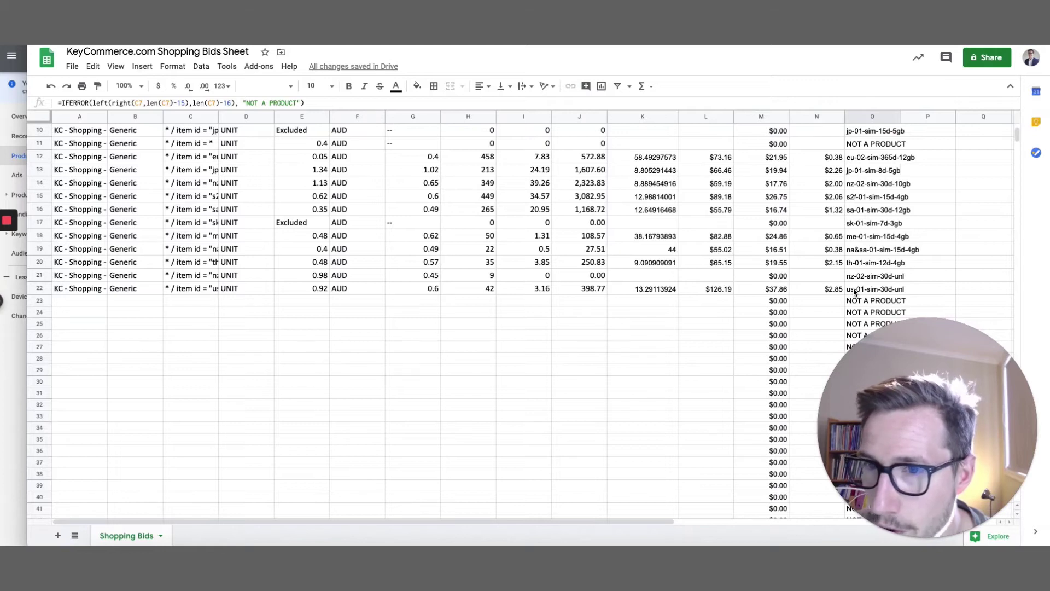
pyautogui.scroll(3, 853, 288)
pyautogui.click(858, 261)
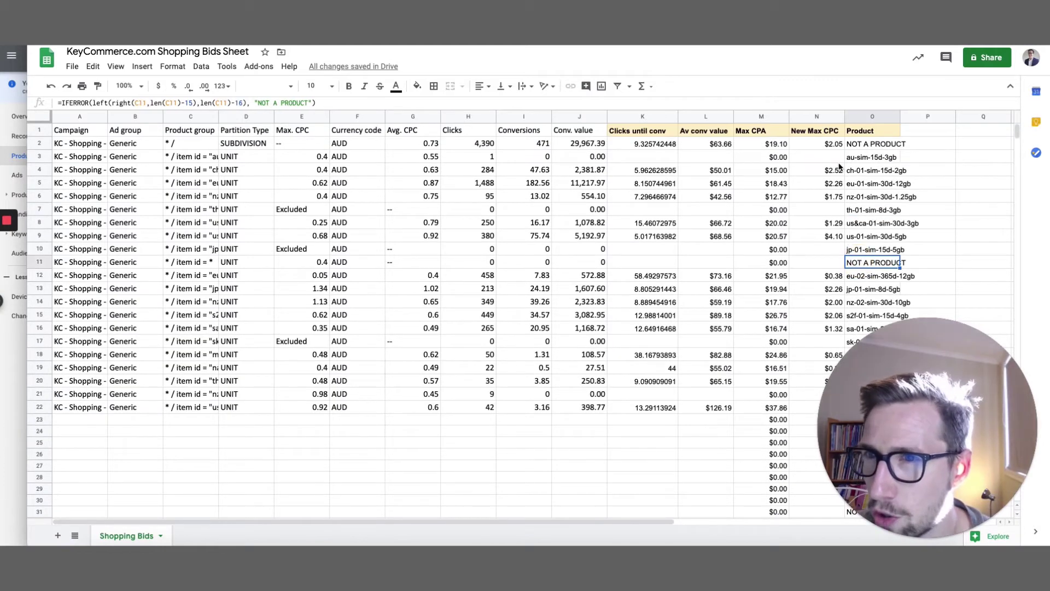
# Compare the SUBDIVISION row with the All products row in Google Ads, and select A2:O2 back in the bids sheet.
pyautogui.click(856, 144)
pyautogui.click(584, 146)
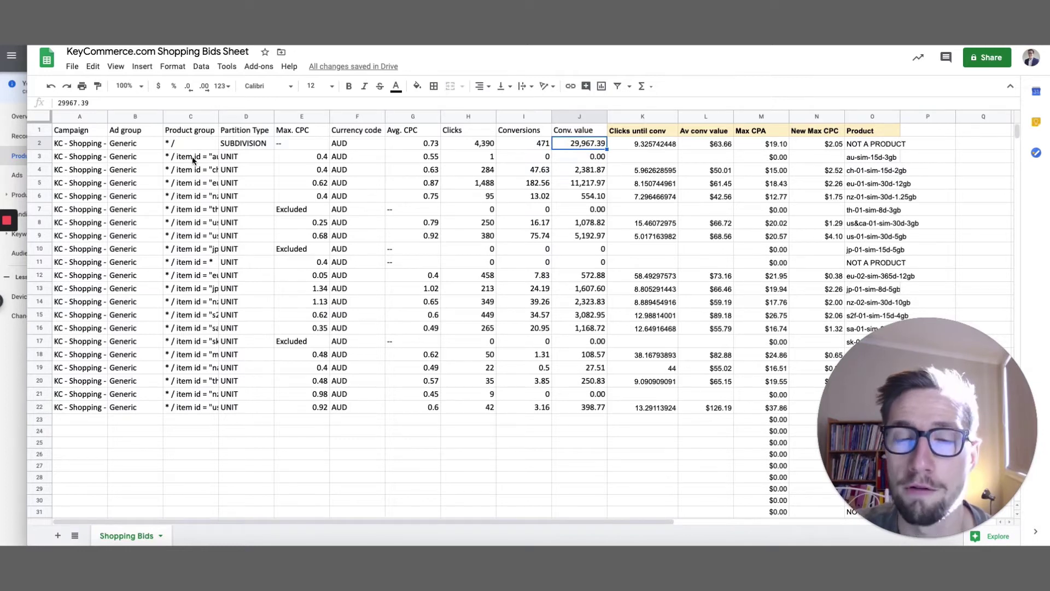
pyautogui.click(12, 381)
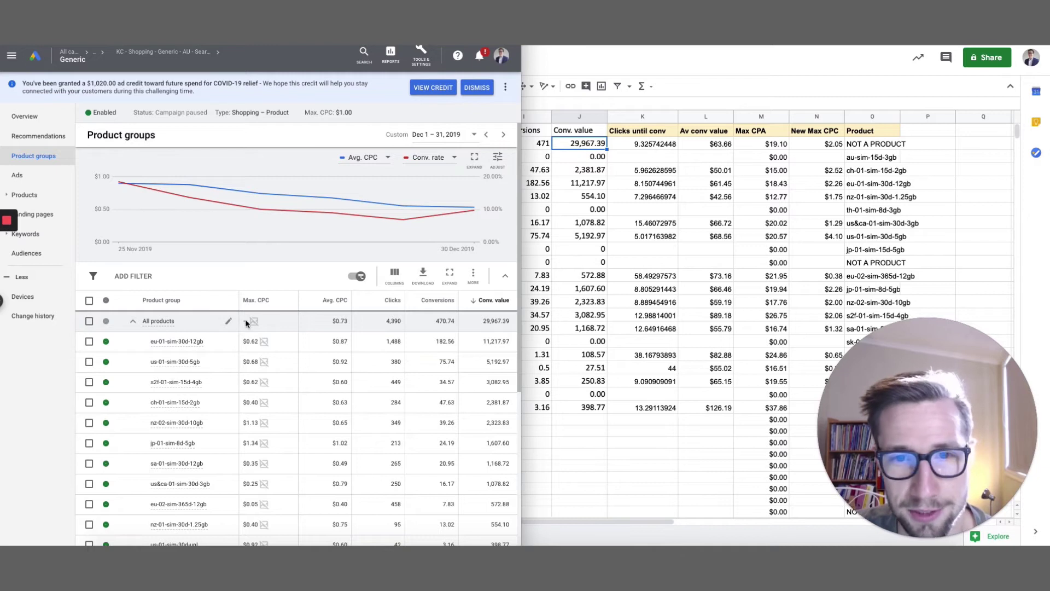
pyautogui.click(586, 139)
pyautogui.click(79, 144)
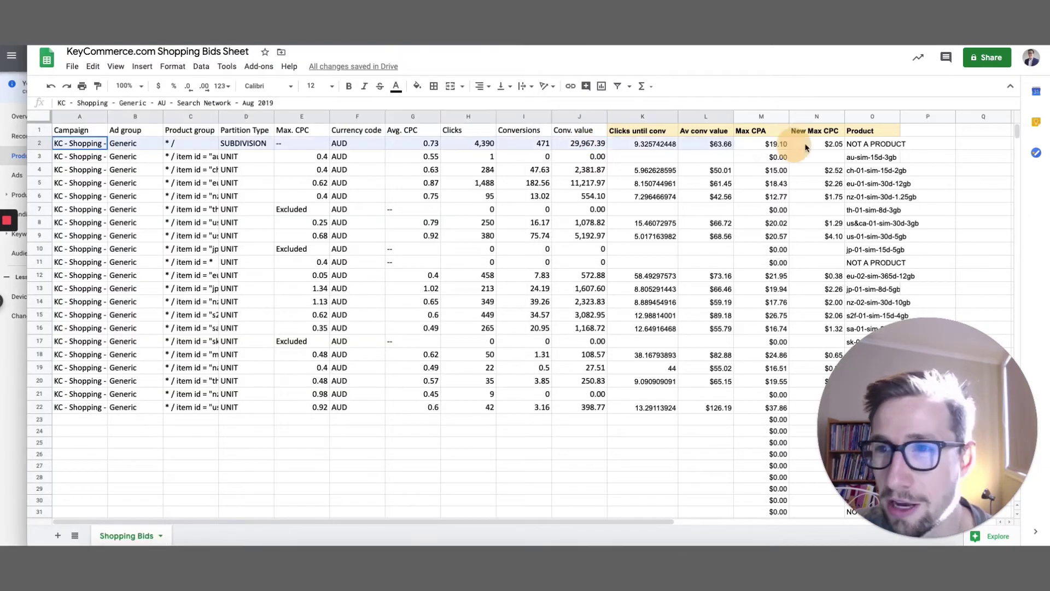
pyautogui.keyDown('shift'); pyautogui.click(872, 144); pyautogui.keyUp('shift')
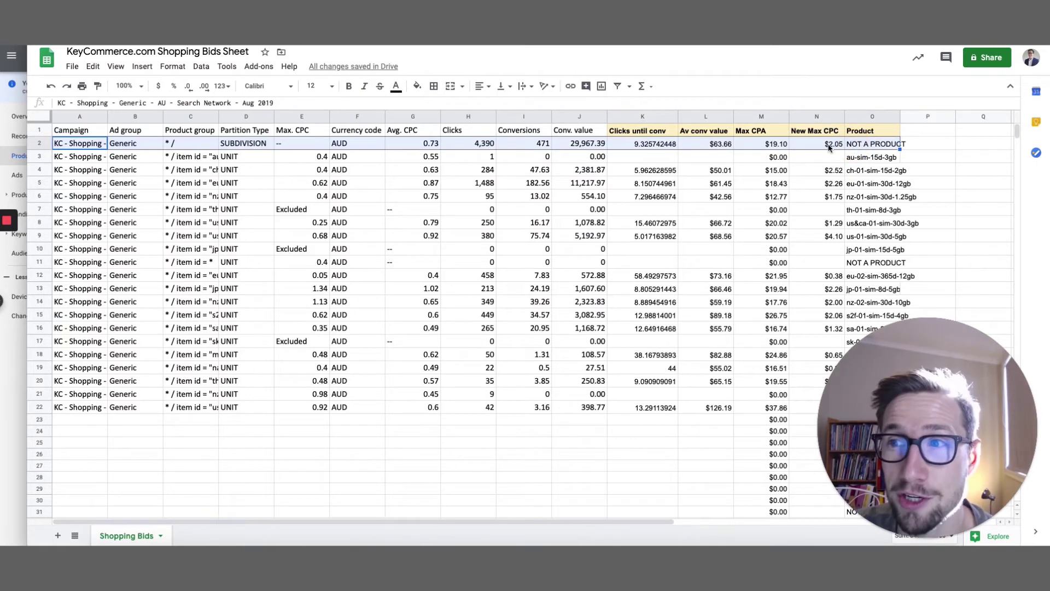
# Compare the New Max CPC values in N2 and N4:N6, and check row 4's against its Avg. CPC.
pyautogui.click(825, 146)
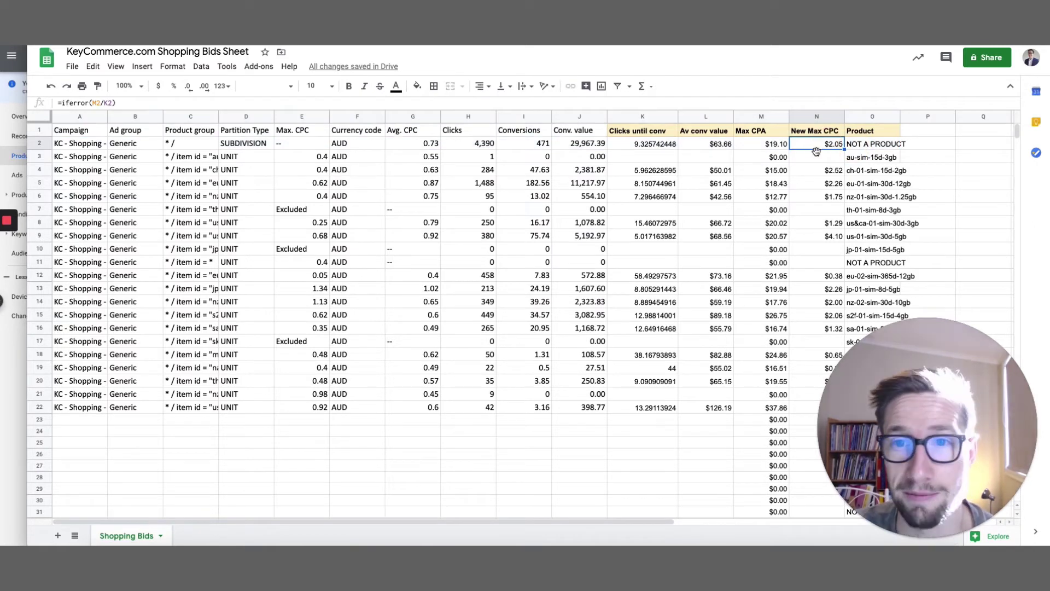
pyautogui.moveTo(815, 170); pyautogui.dragTo(822, 191)
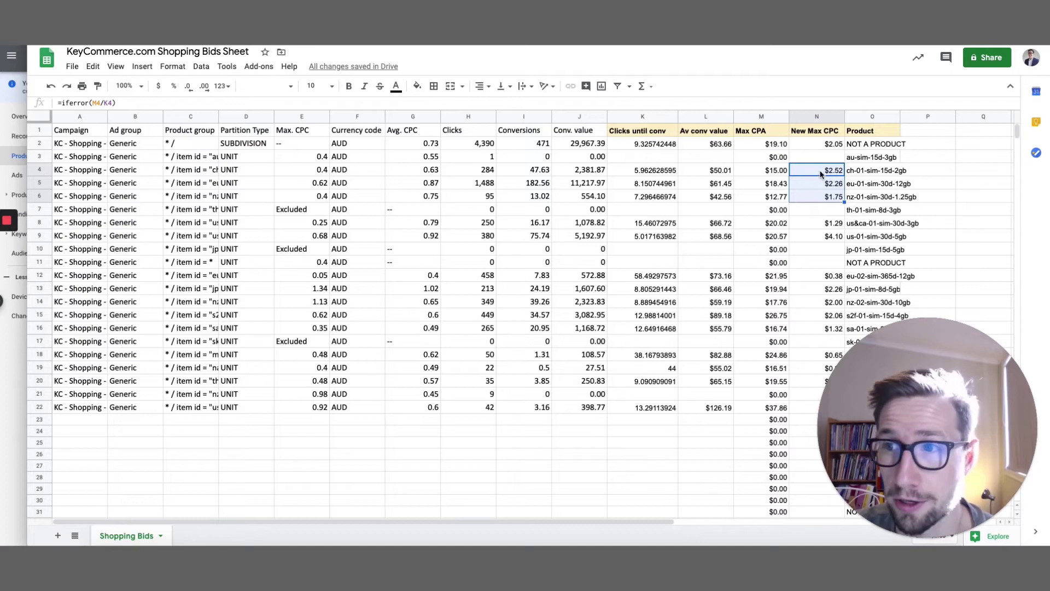
pyautogui.click(820, 173)
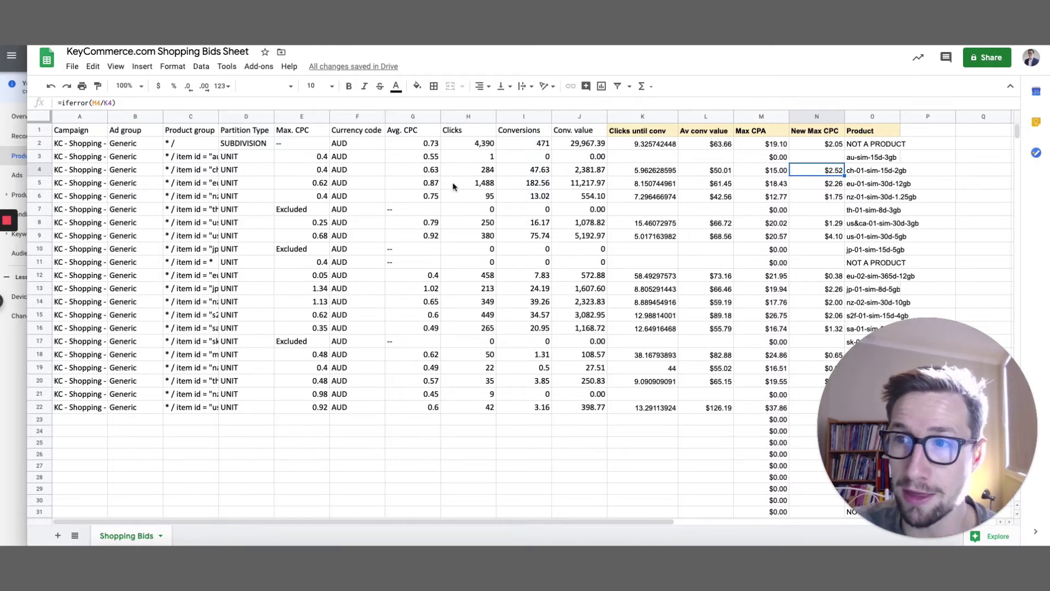
pyautogui.click(426, 176)
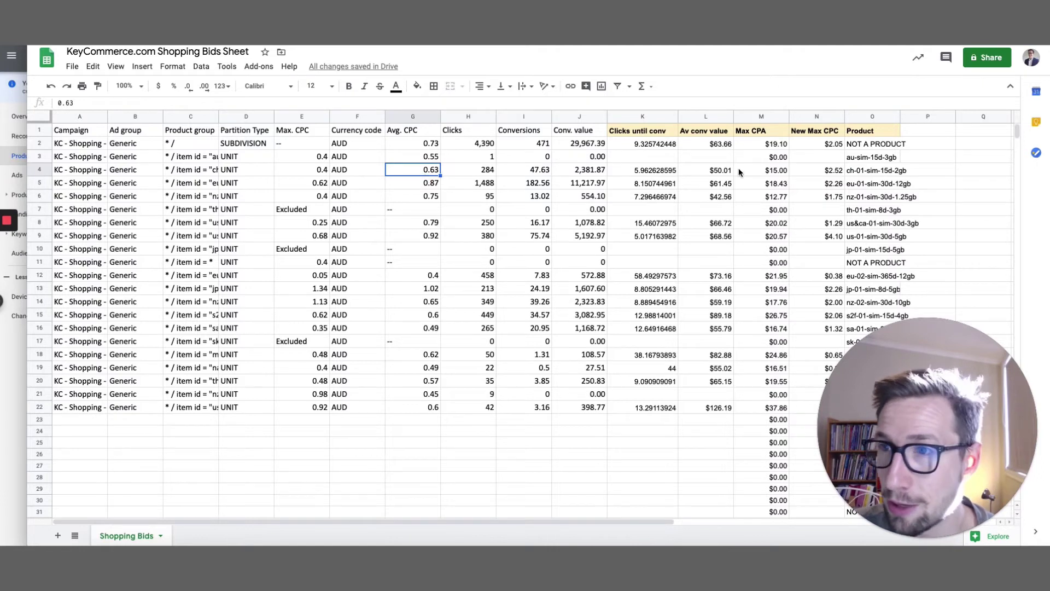
# Compare the Avg. CPC in G4 with the current Max. CPC in E4, starting from the New Max CPC in N4.
pyautogui.click(826, 174)
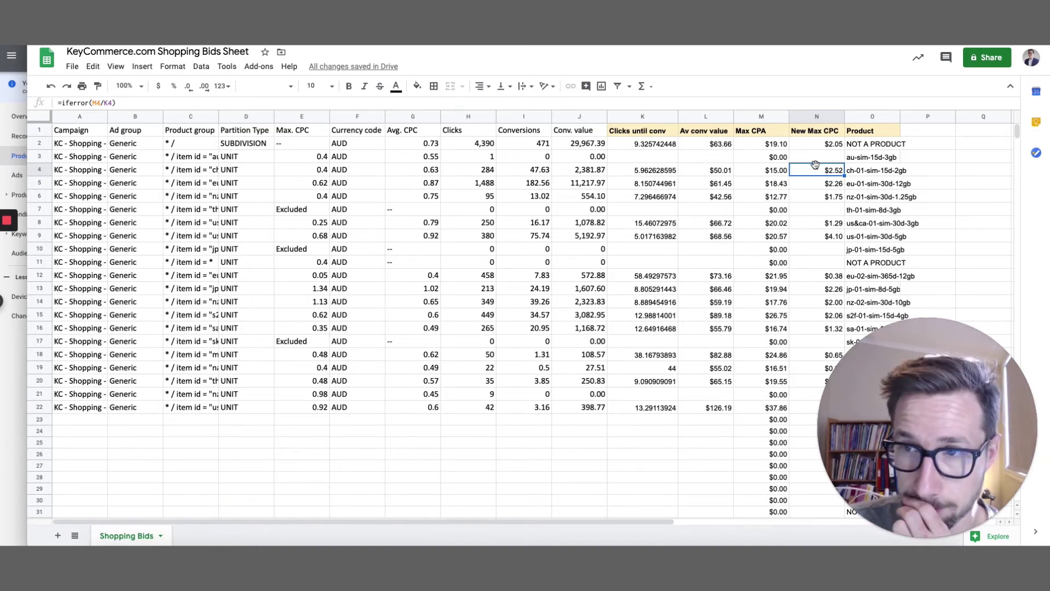
pyautogui.click(427, 174)
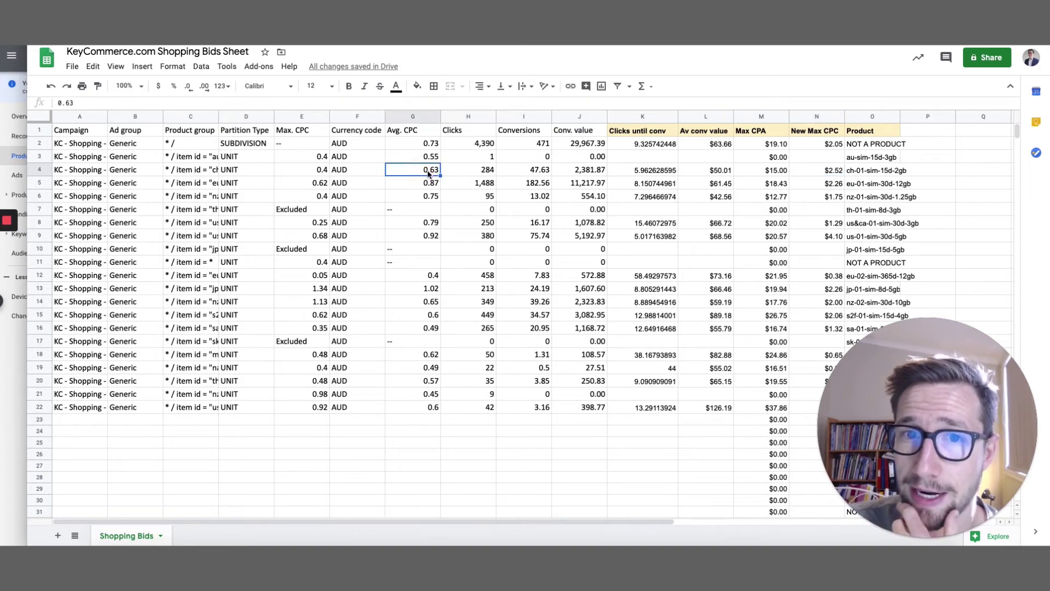
pyautogui.click(311, 170)
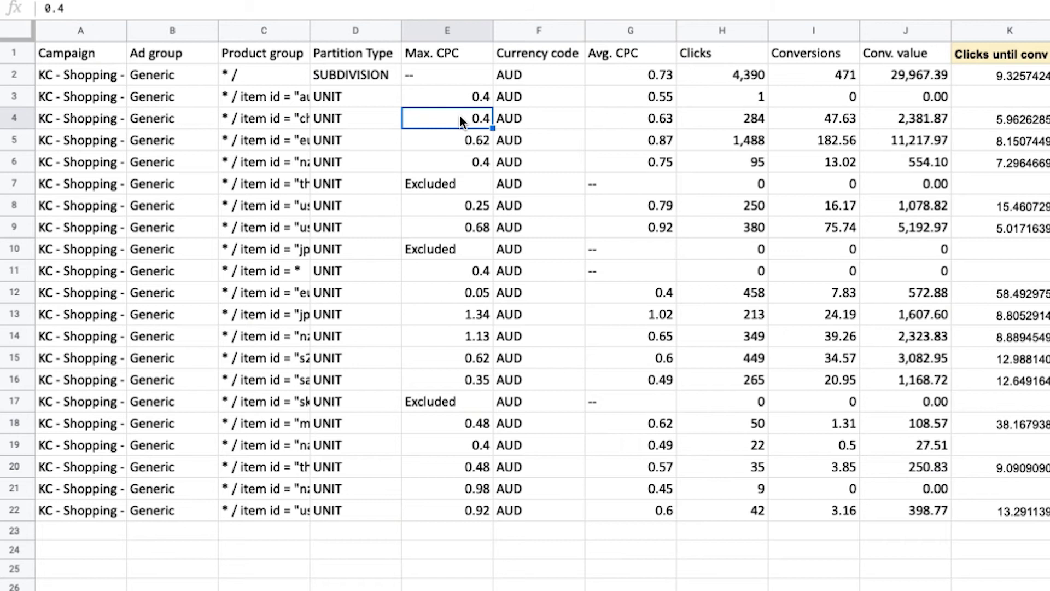
pyautogui.click(632, 127)
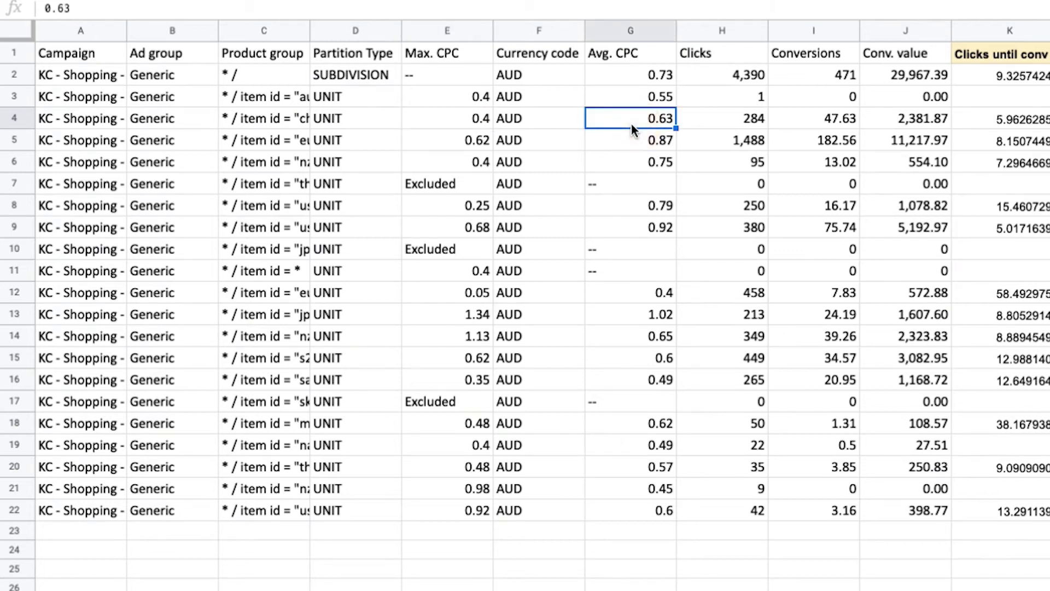
pyautogui.click(463, 120)
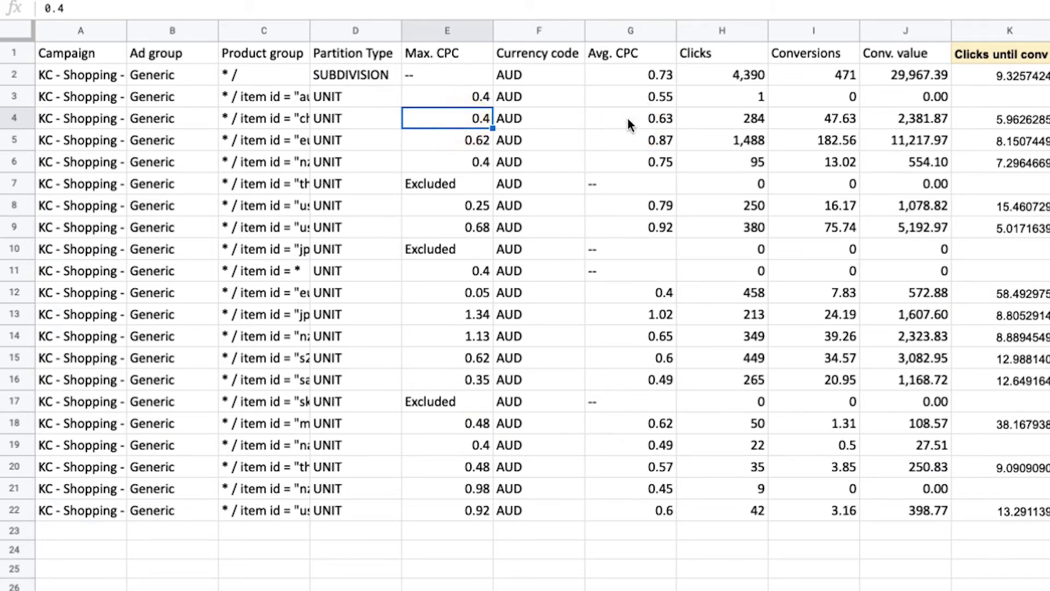
pyautogui.click(666, 121)
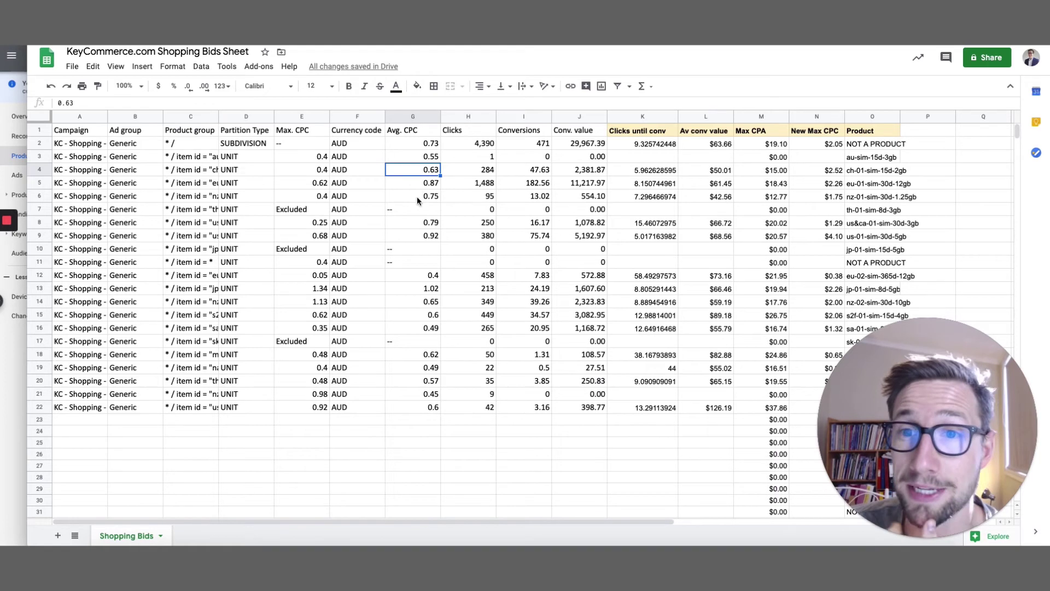
# Compare the New Max CPC in N4 with the current Max. CPC in E4.
pyautogui.click(817, 173)
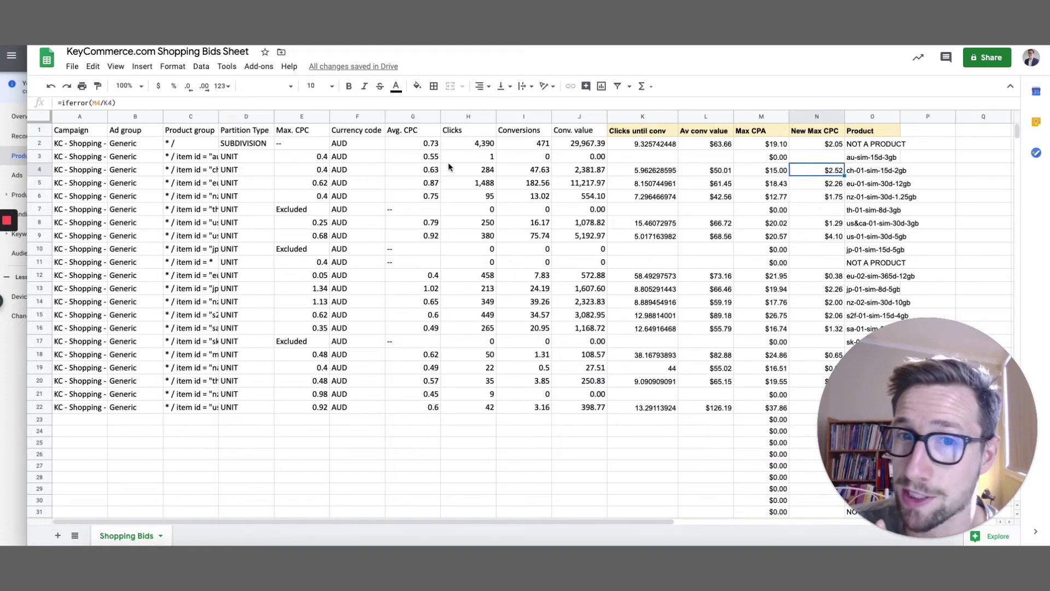
pyautogui.click(318, 175)
pyautogui.click(826, 174)
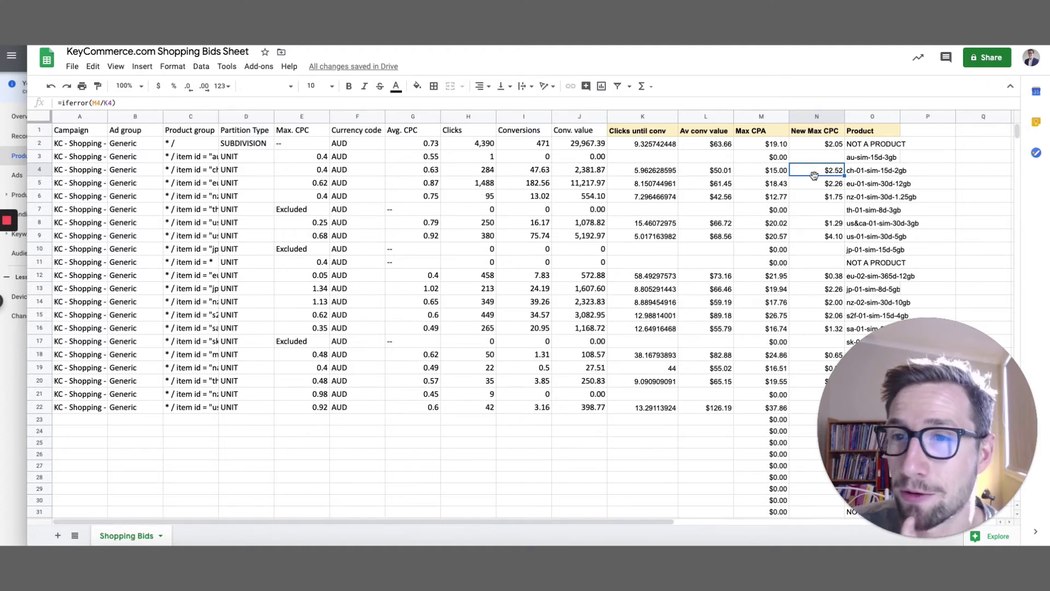
pyautogui.click(310, 170)
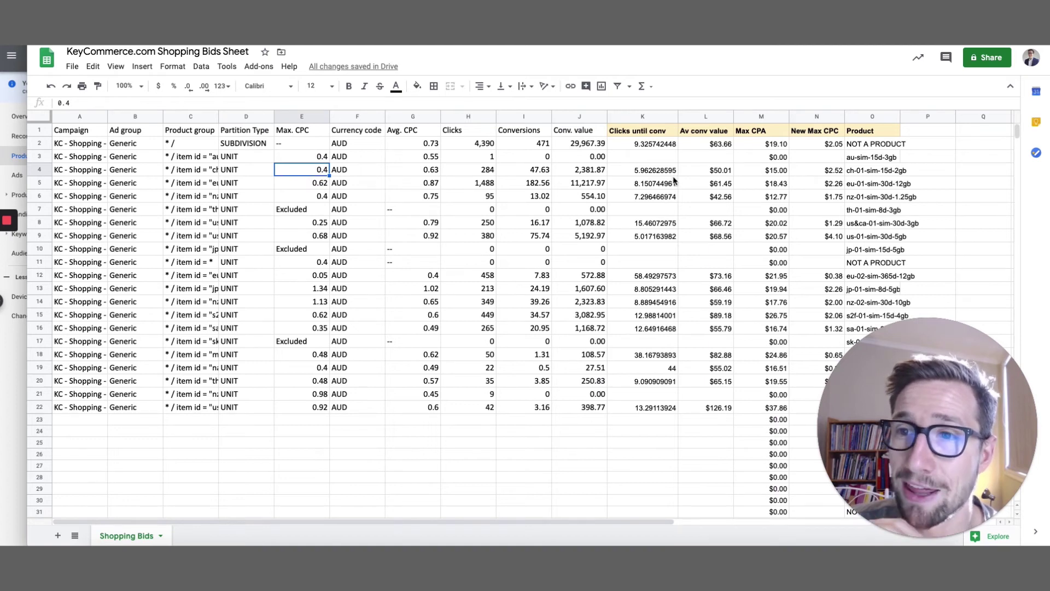
# Examine row 4's Clicks until conv, Av conv value, Conversions, Conv. value and Max CPA cells behind its new bid.
pyautogui.click(655, 172)
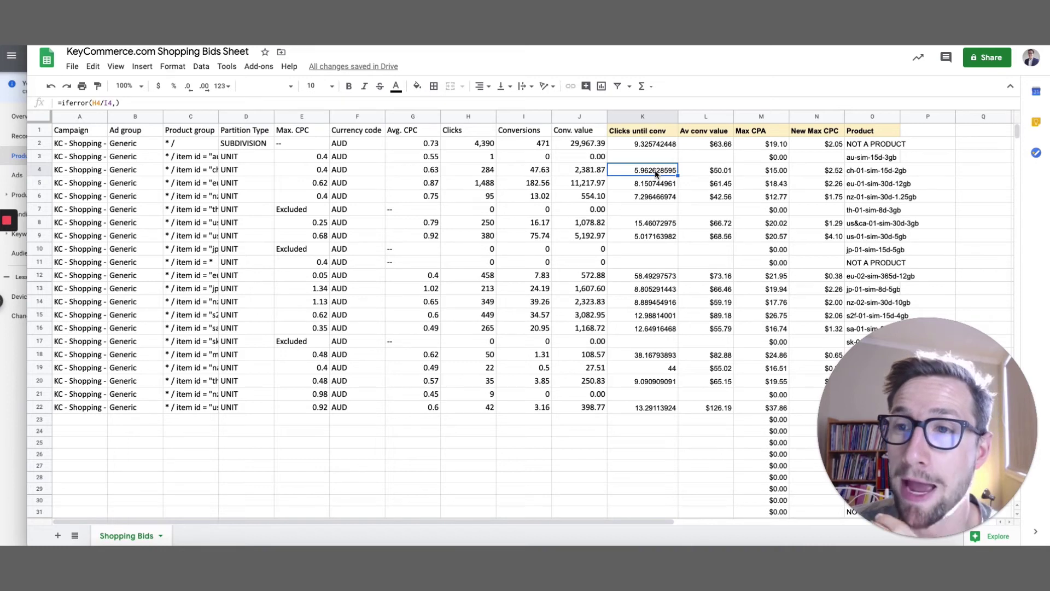
pyautogui.click(712, 174)
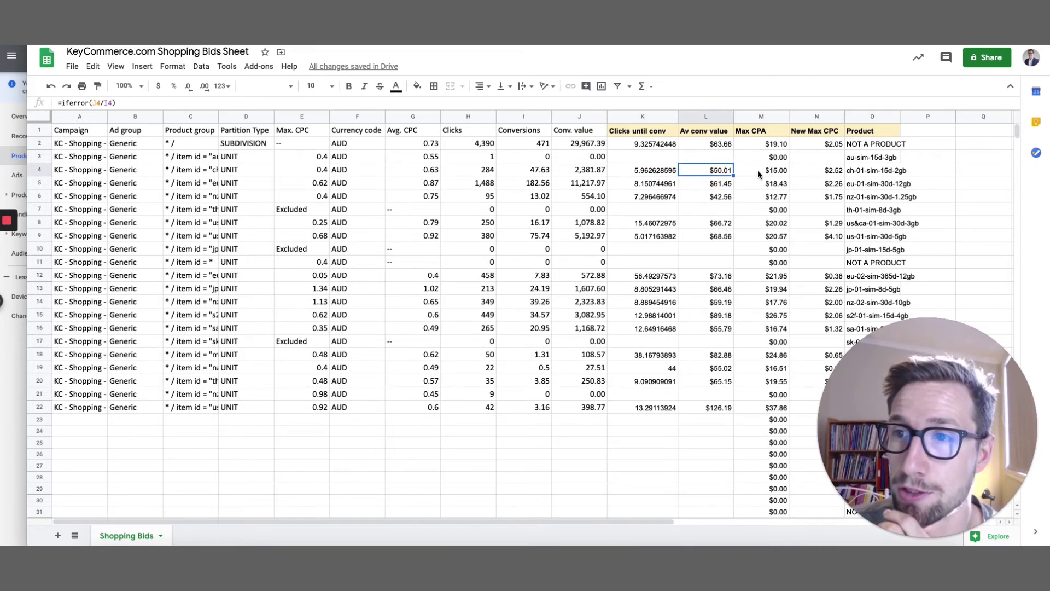
pyautogui.click(533, 172)
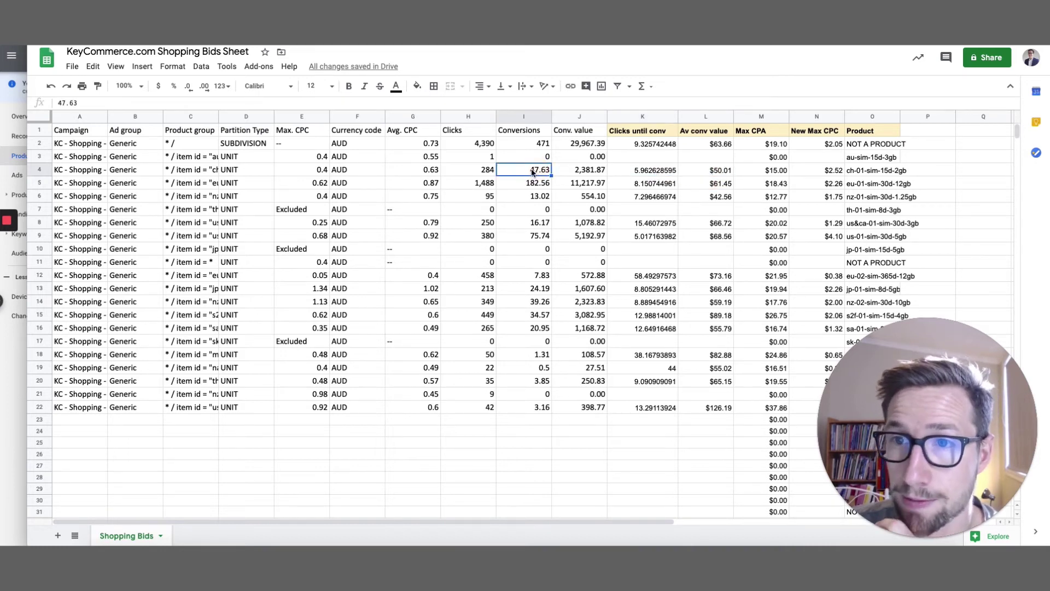
pyautogui.click(584, 173)
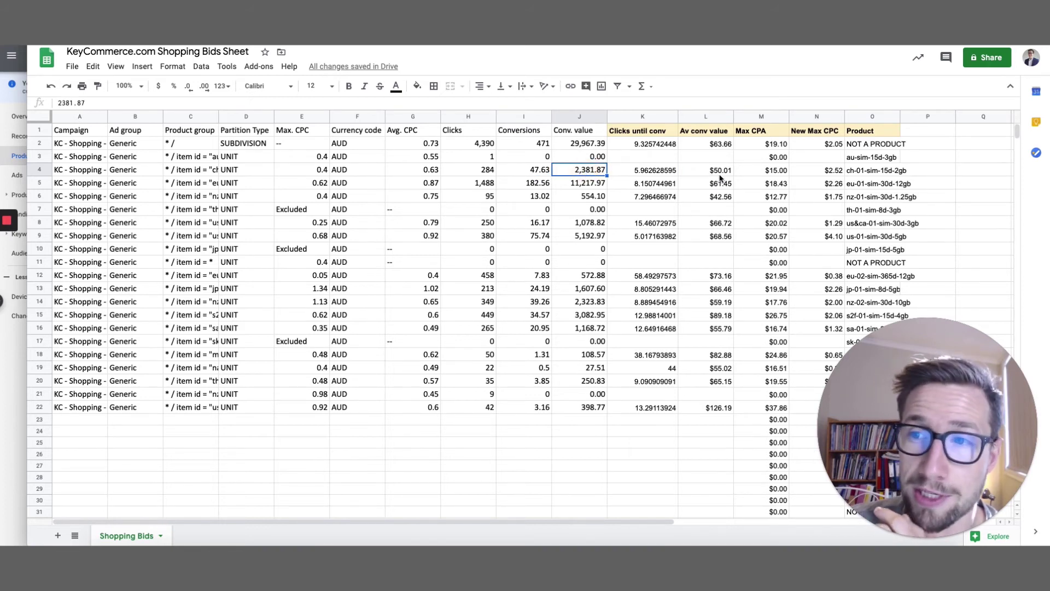
pyautogui.click(755, 173)
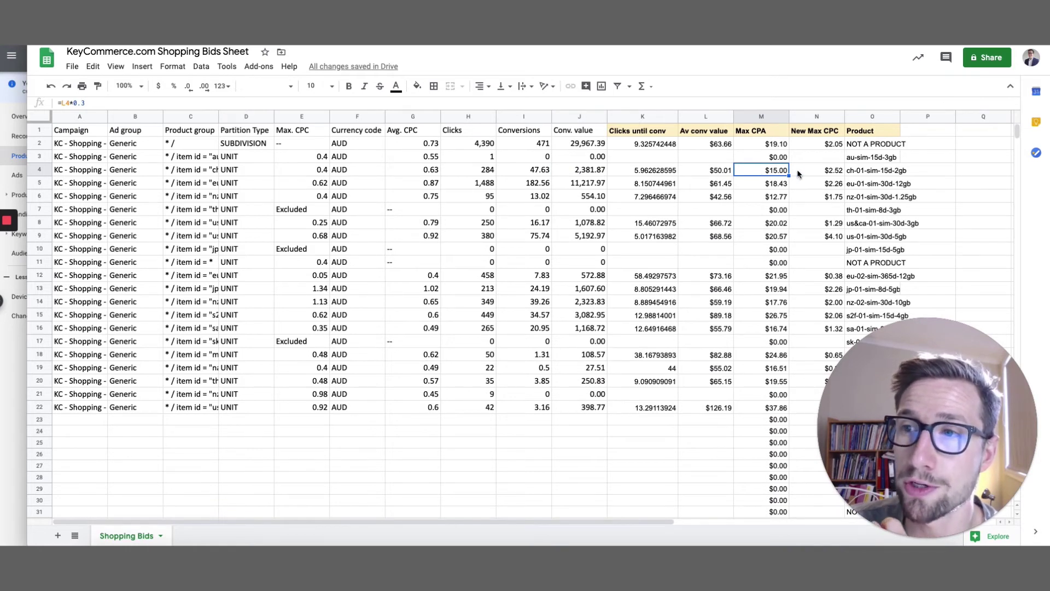
# Add the header "Profit Generated" in P1, beside the Product column.
pyautogui.click(926, 135)
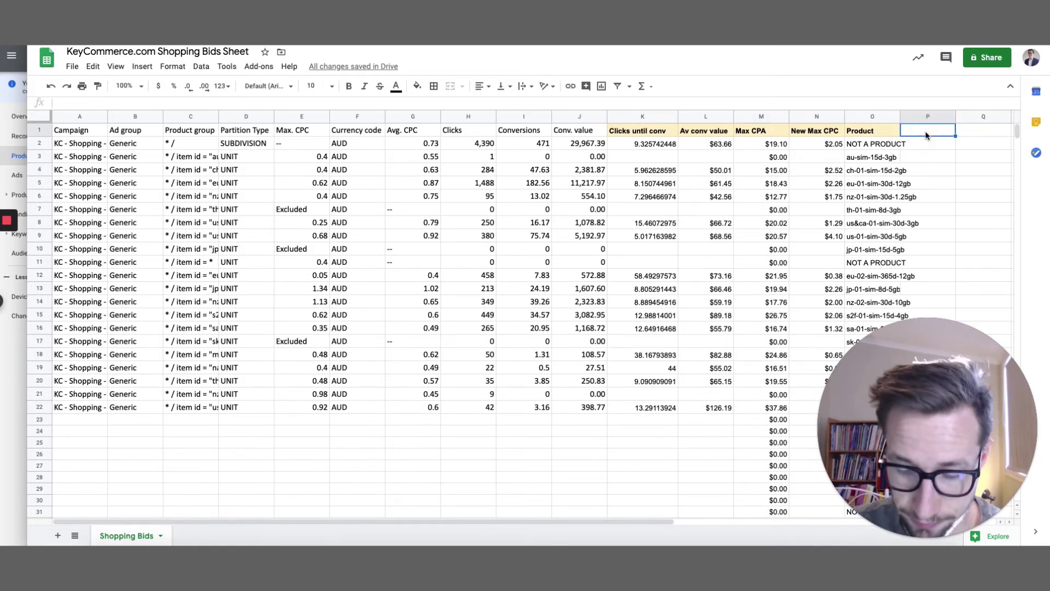
pyautogui.write('Profit Gener')
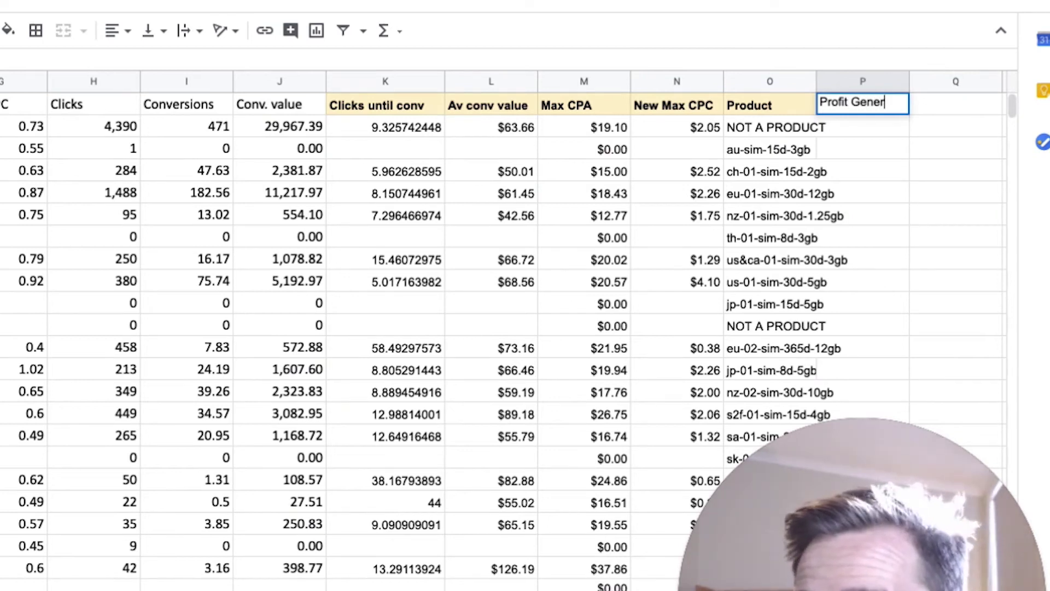
pyautogui.write('ated')
pyautogui.press('Return')
# Calculate profit in P2 with =J2*0.3, fill the formula down column P, and check the results in P4 and P5.
pyautogui.write('=')
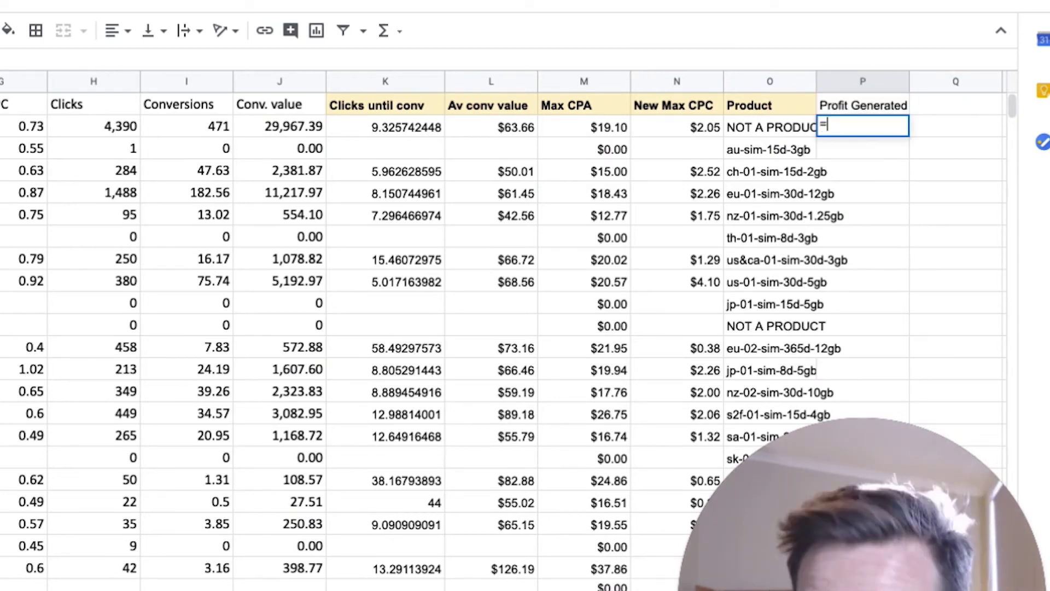
pyautogui.click(280, 127)
pyautogui.write('*0')
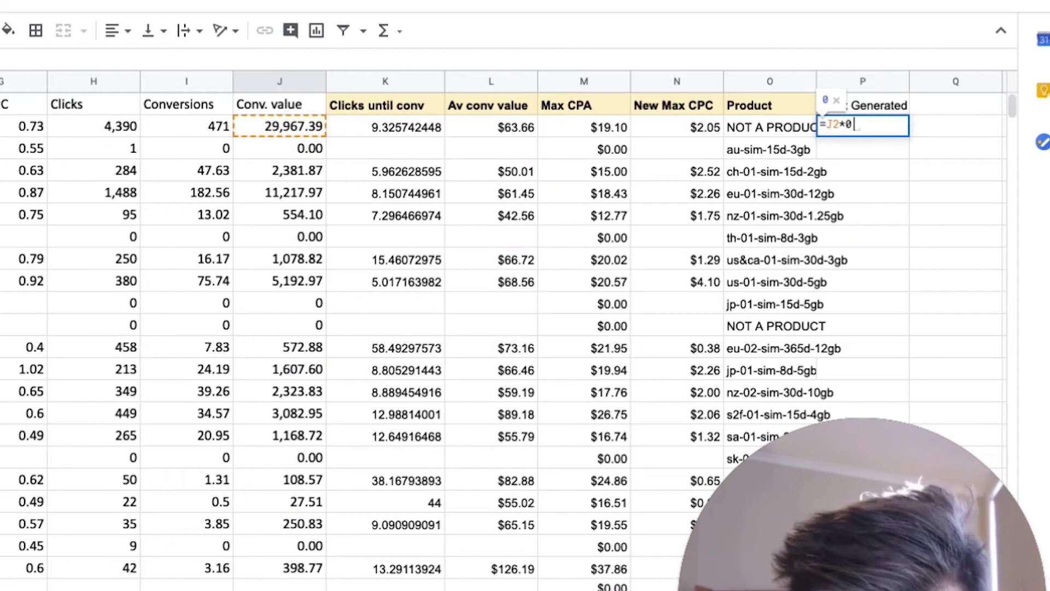
pyautogui.write('.3')
pyautogui.press('Return')
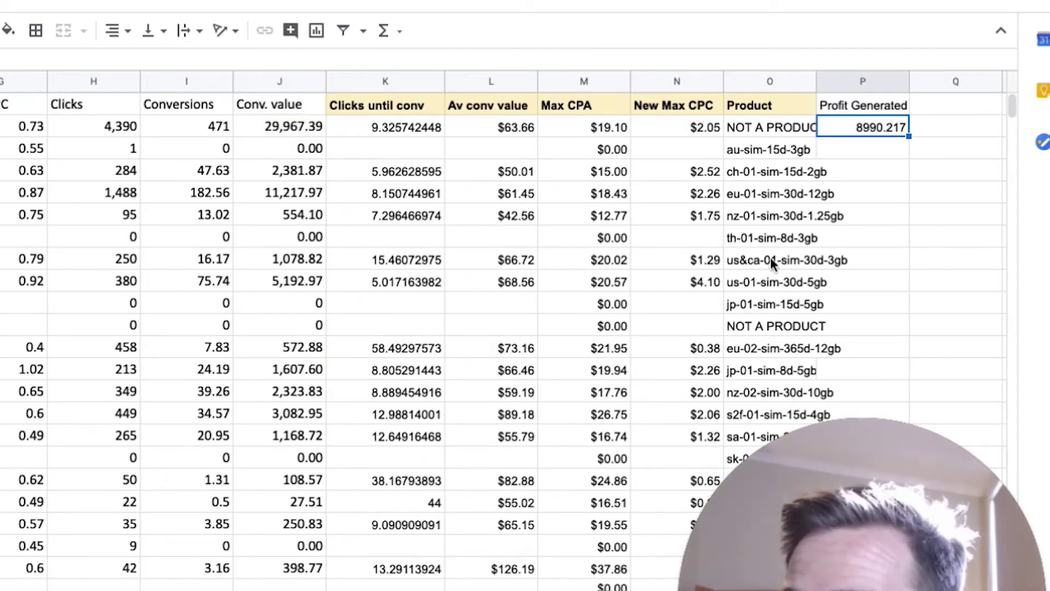
pyautogui.scroll(-5, 770, 257)
pyautogui.hotkey('ctrl', 'Return')
pyautogui.scroll(5, 873, 269)
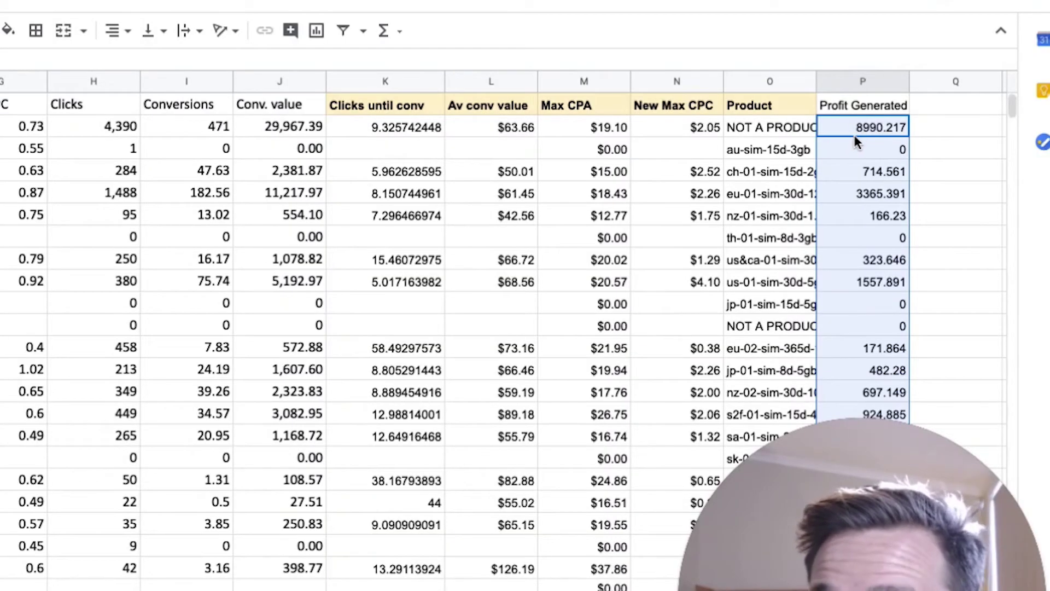
pyautogui.click(890, 172)
pyautogui.click(936, 186)
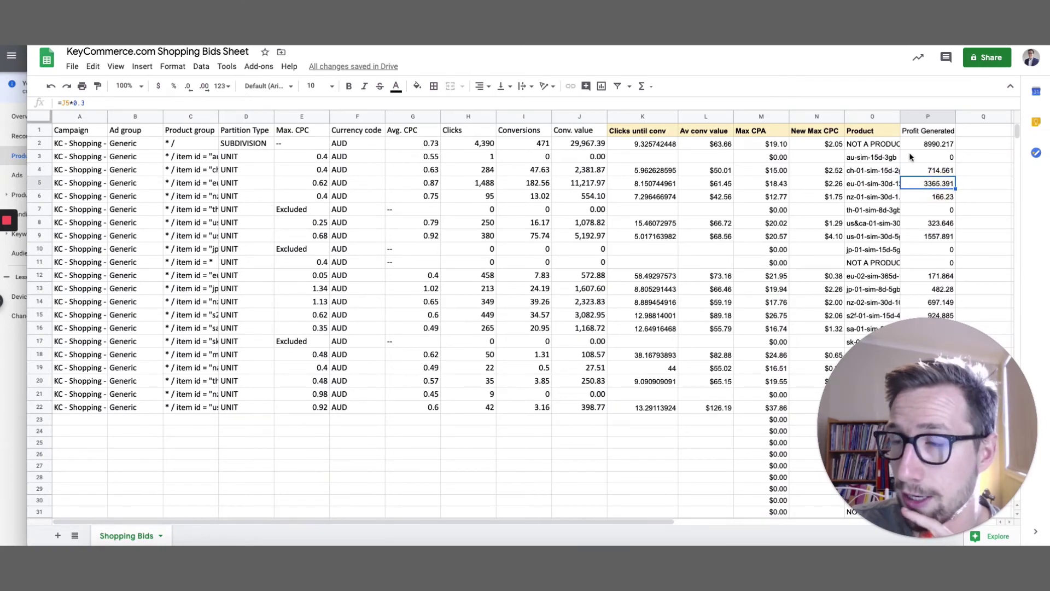
# Format the whole Profit Generated column P as dollar currency without decimal places.
pyautogui.click(928, 116)
pyautogui.click(158, 86)
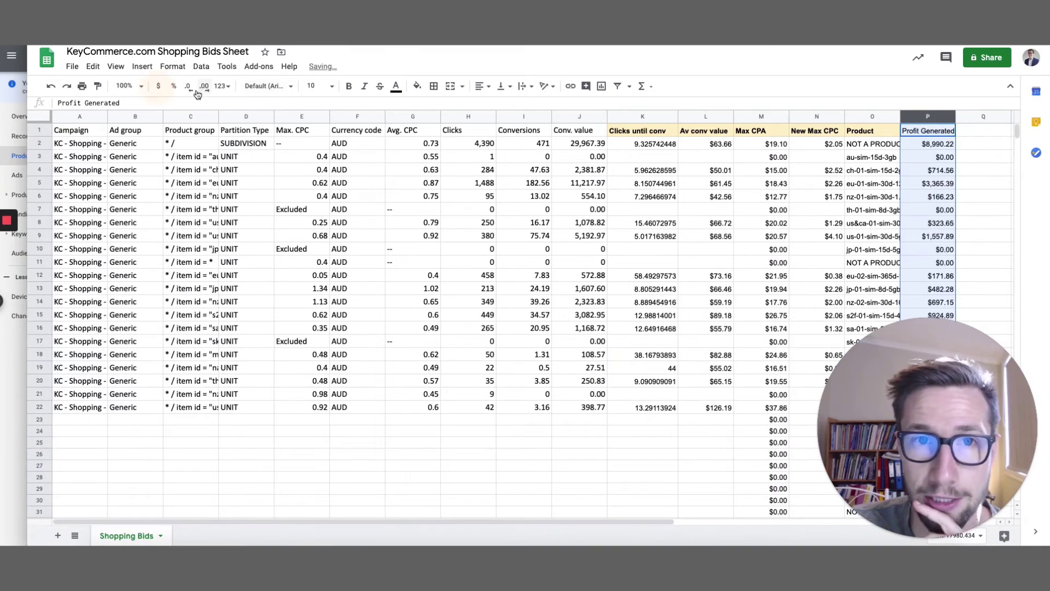
pyautogui.click(192, 88)
pyautogui.click(192, 87)
pyautogui.click(963, 185)
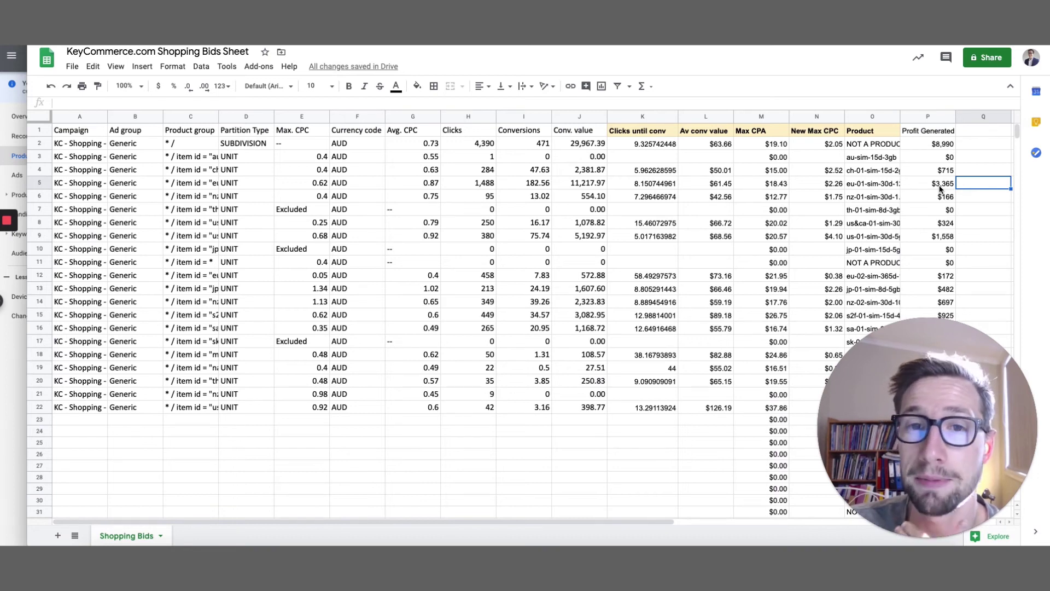
# Compare row 5's Profit Generated in P5 with its bid in N5 under the New Max CPC header.
pyautogui.click(940, 188)
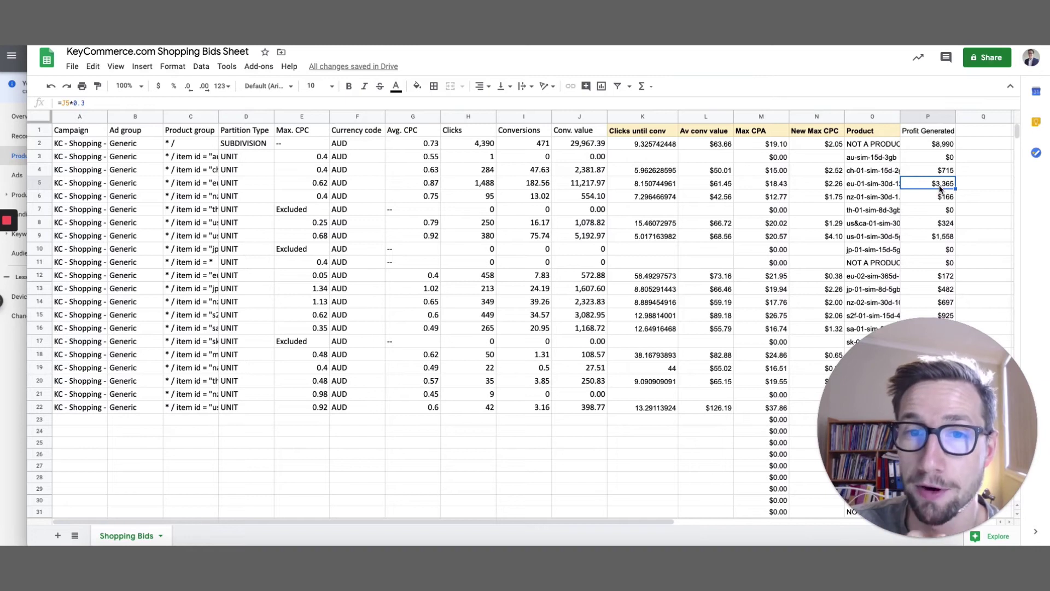
pyautogui.click(837, 188)
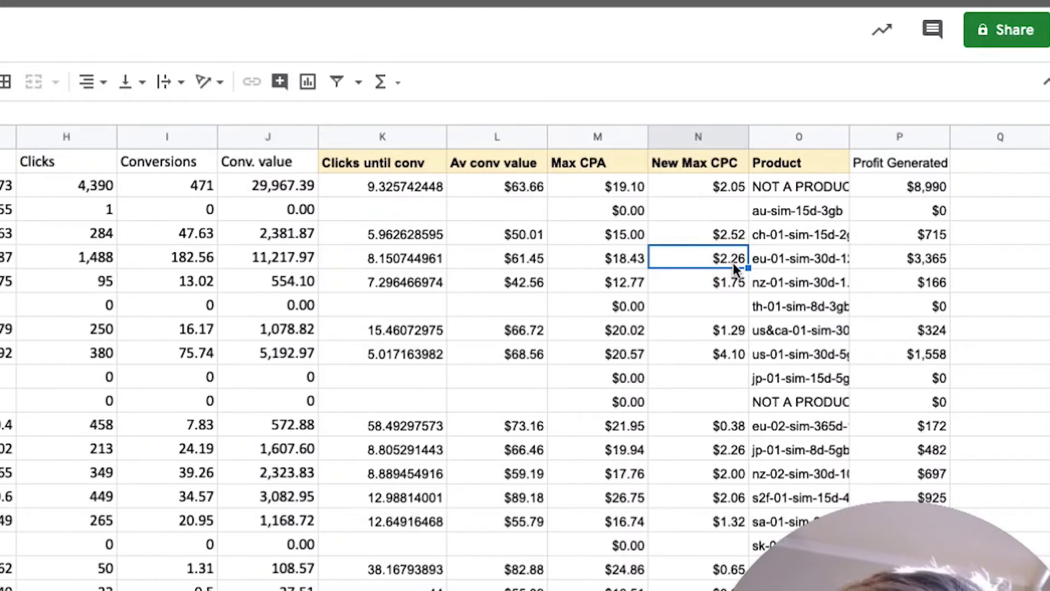
pyautogui.click(681, 165)
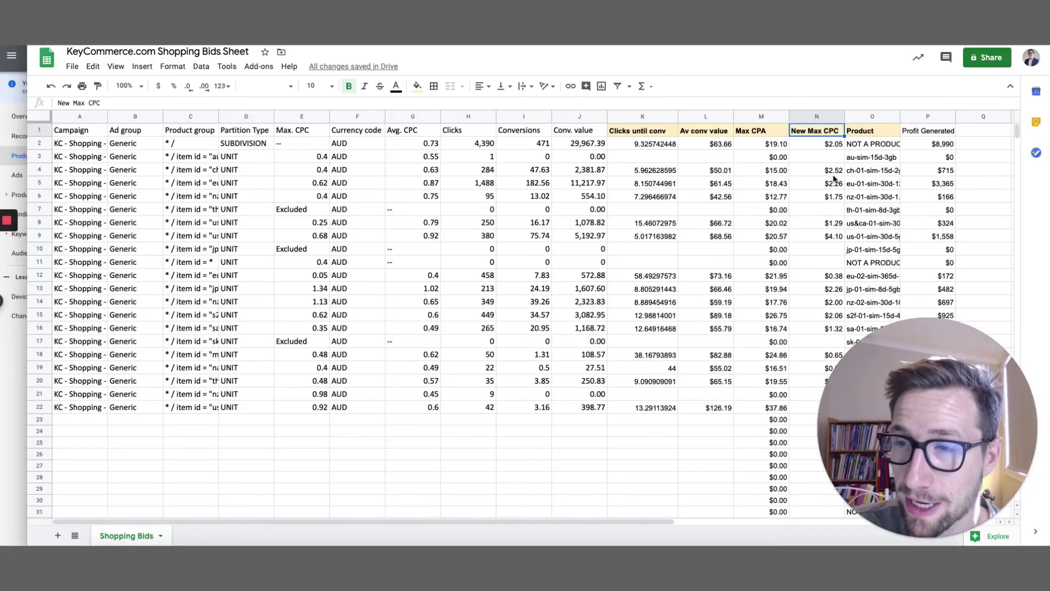
# Review the New Max CPC bids down column N, including rows 4, 12, 13 and 16, through row 22.
pyautogui.click(827, 172)
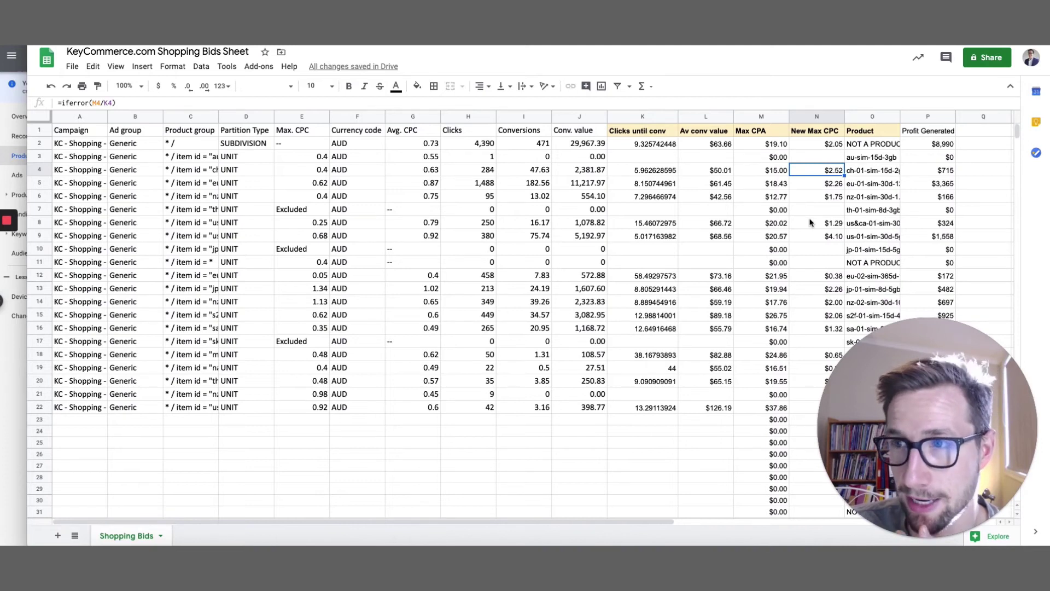
pyautogui.click(829, 276)
pyautogui.scroll(-1, 829, 265)
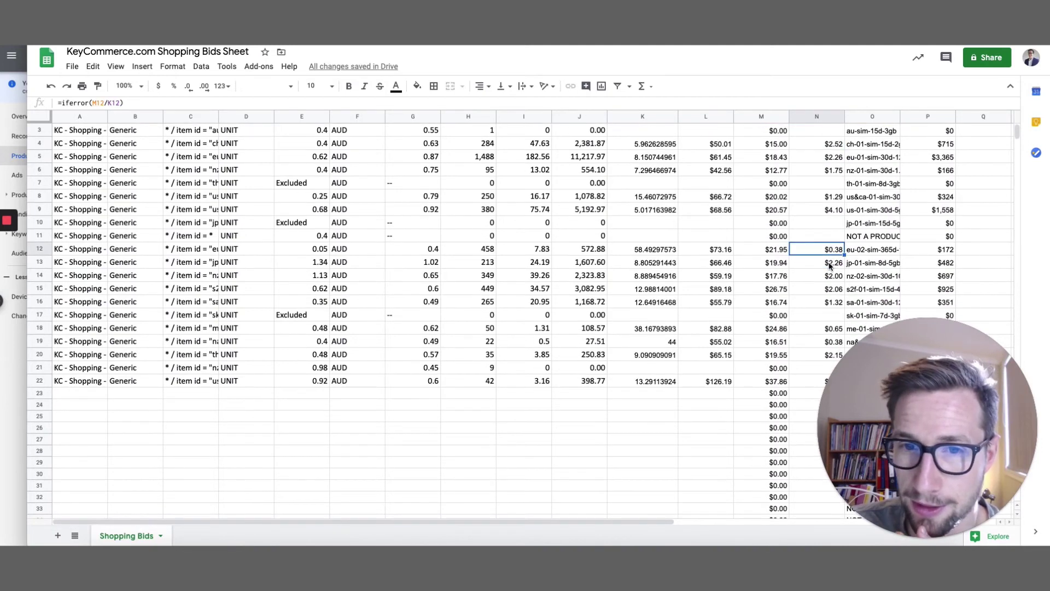
pyautogui.click(829, 265)
pyautogui.click(831, 304)
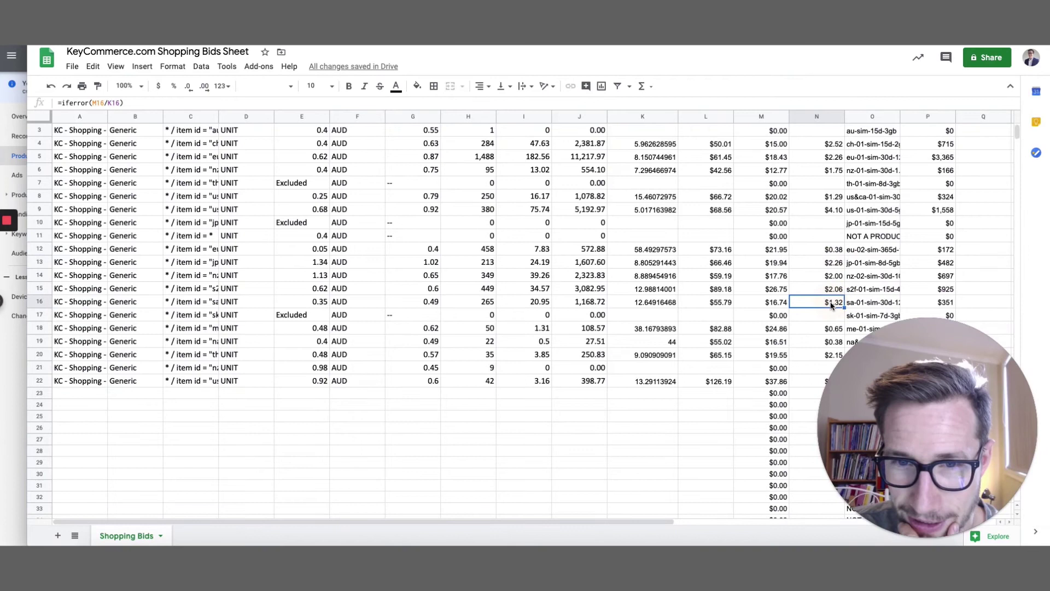
pyautogui.scroll(-3, 831, 305)
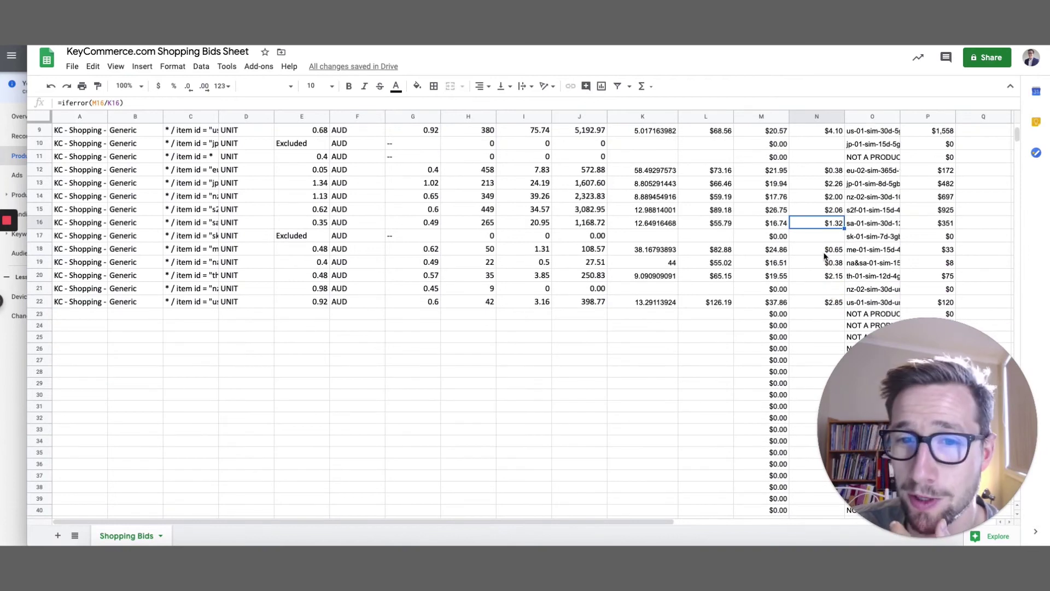
pyautogui.scroll(4, 826, 256)
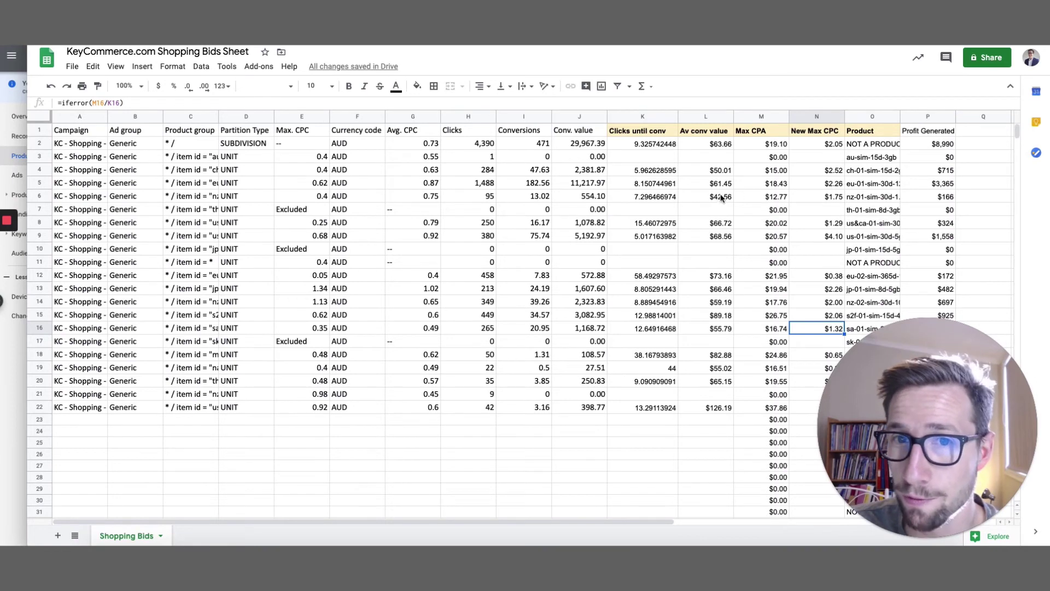
# Compare the current Max. CPC in E3 with the calculated New Max CPC in N4.
pyautogui.click(315, 158)
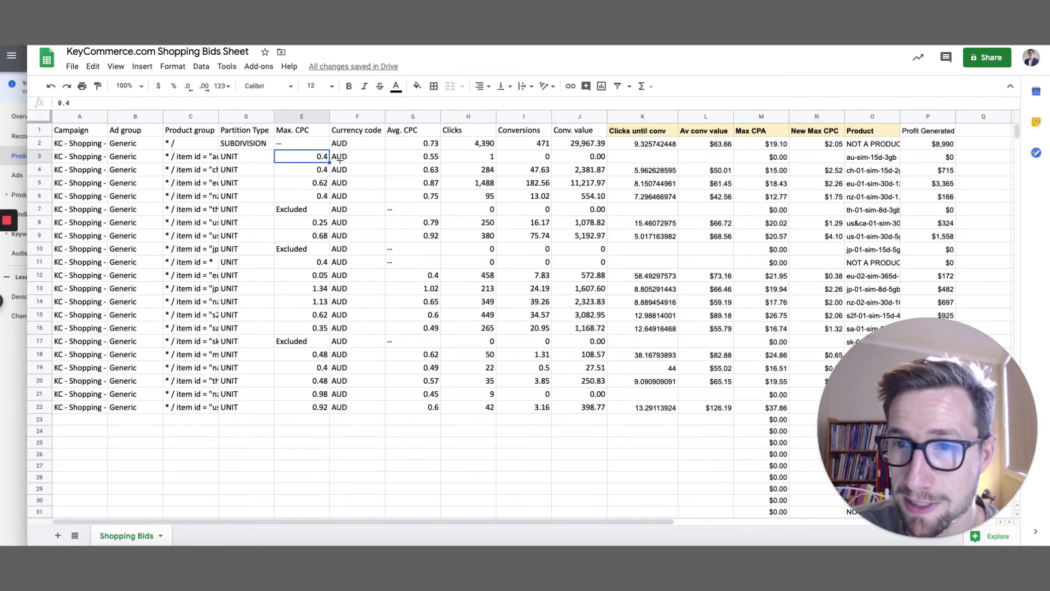
pyautogui.click(829, 176)
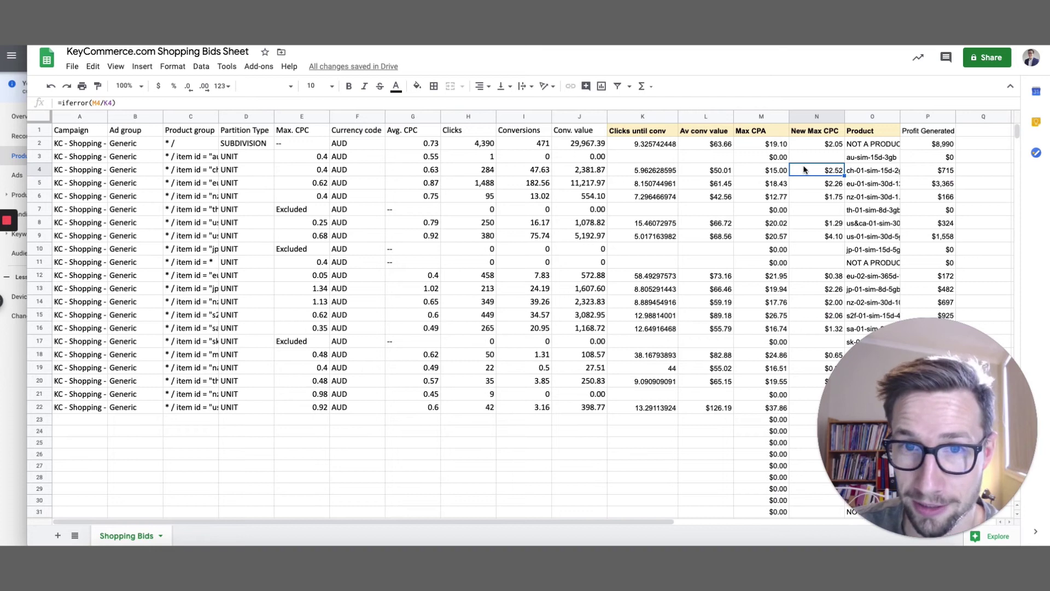
pyautogui.click(310, 155)
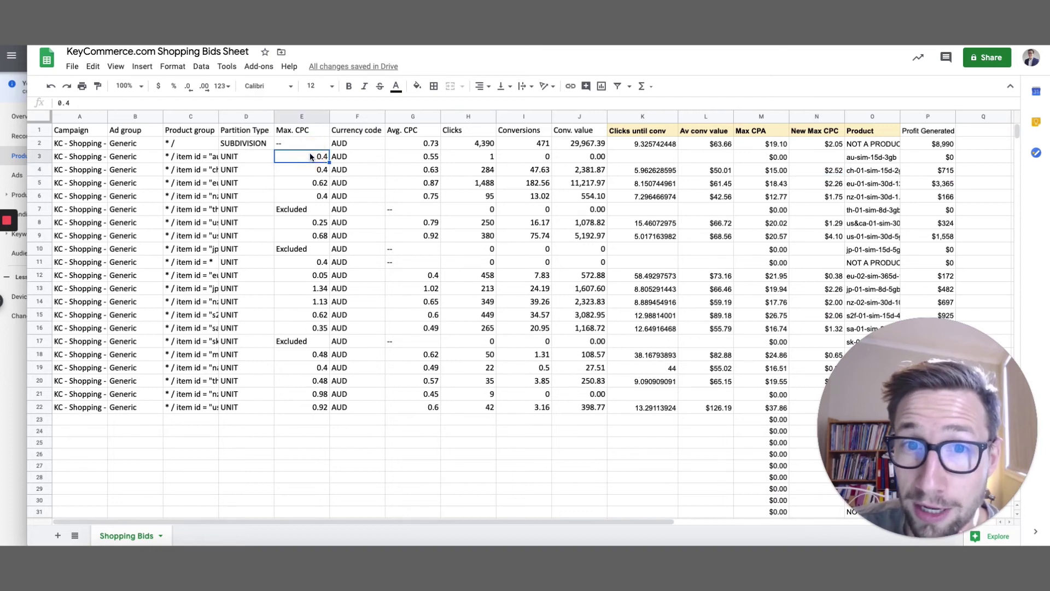
pyautogui.click(825, 171)
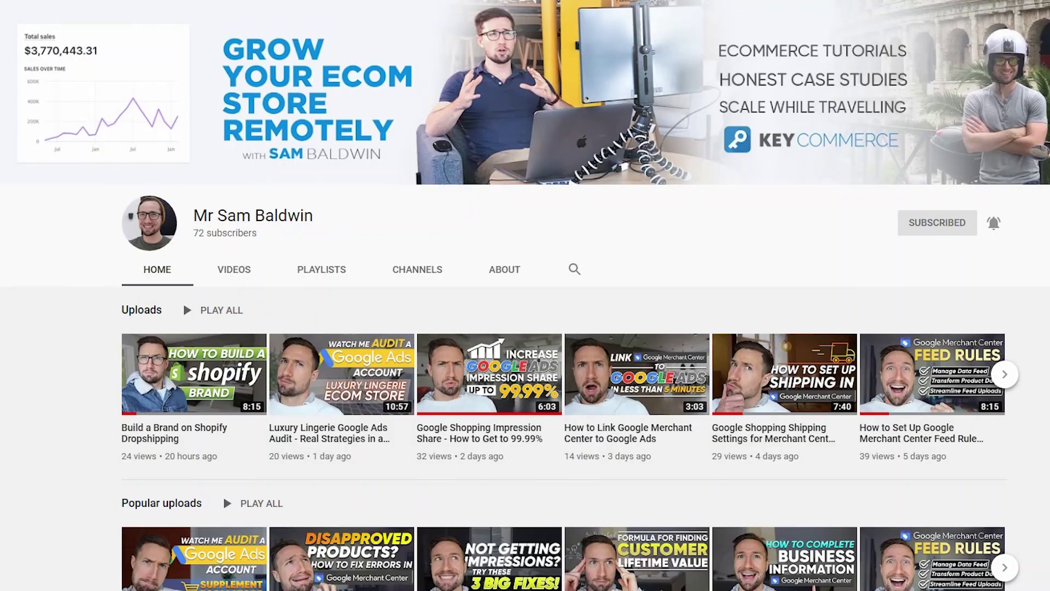
# Browse the YouTube channel page and open its Videos section.
pyautogui.scroll(-5, 525, 295)
pyautogui.click(234, 14)
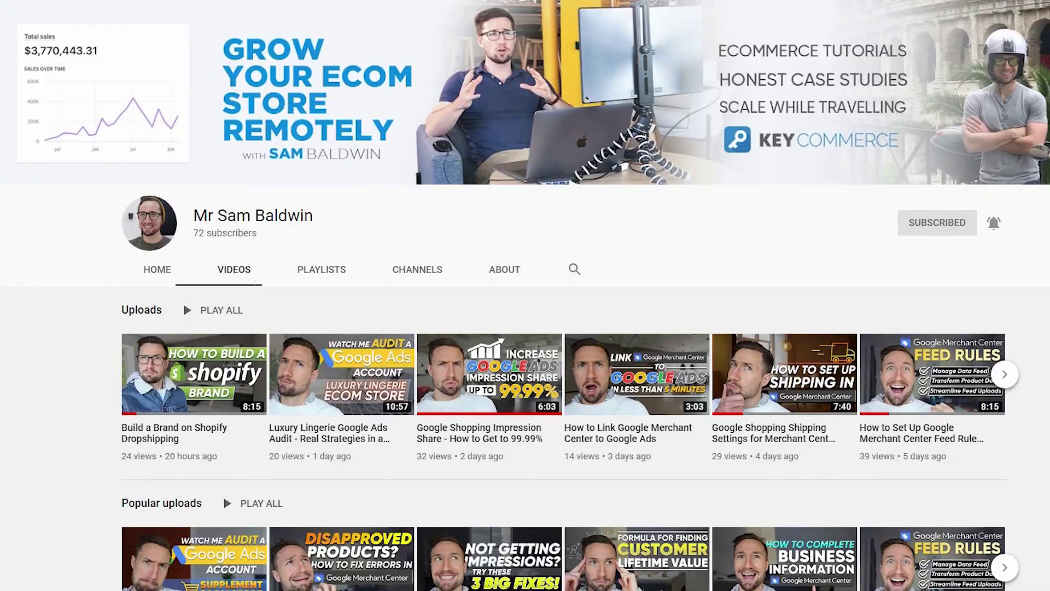